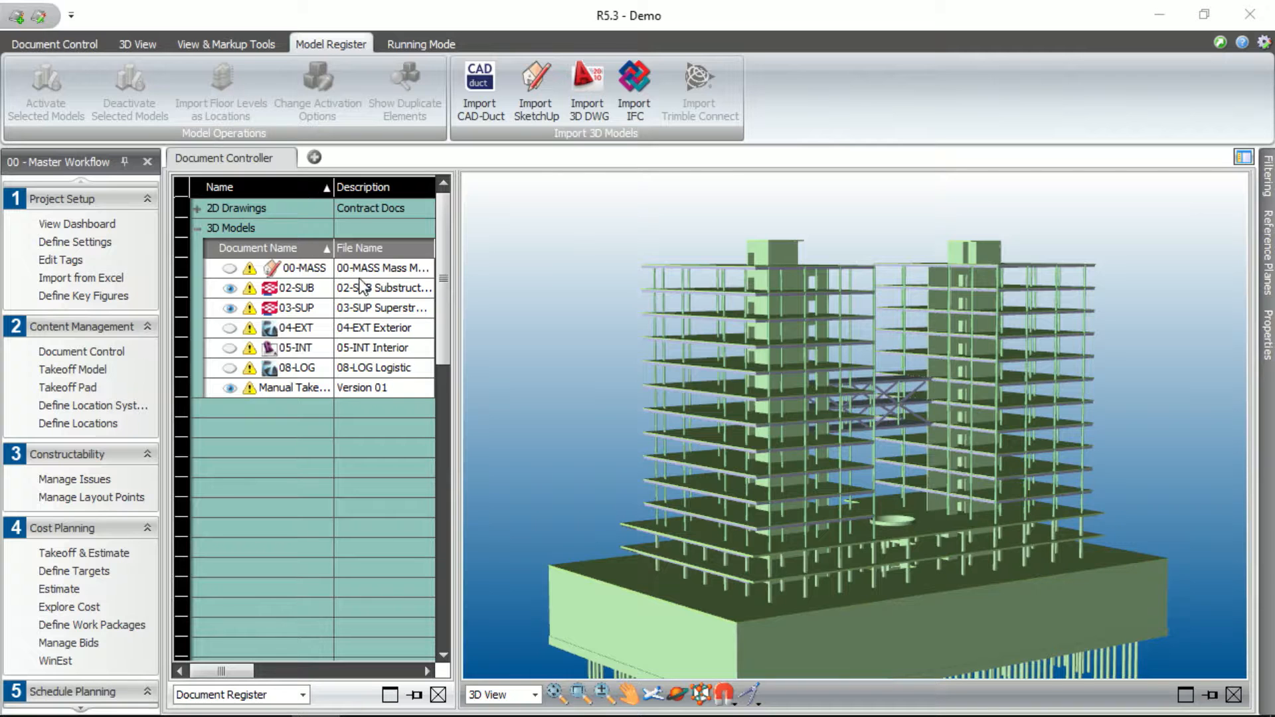
Select the 00-MASS, 02-SUB and 03-SUP models one after another to see which elements each contributes to the 3D view
left_click(368, 270)
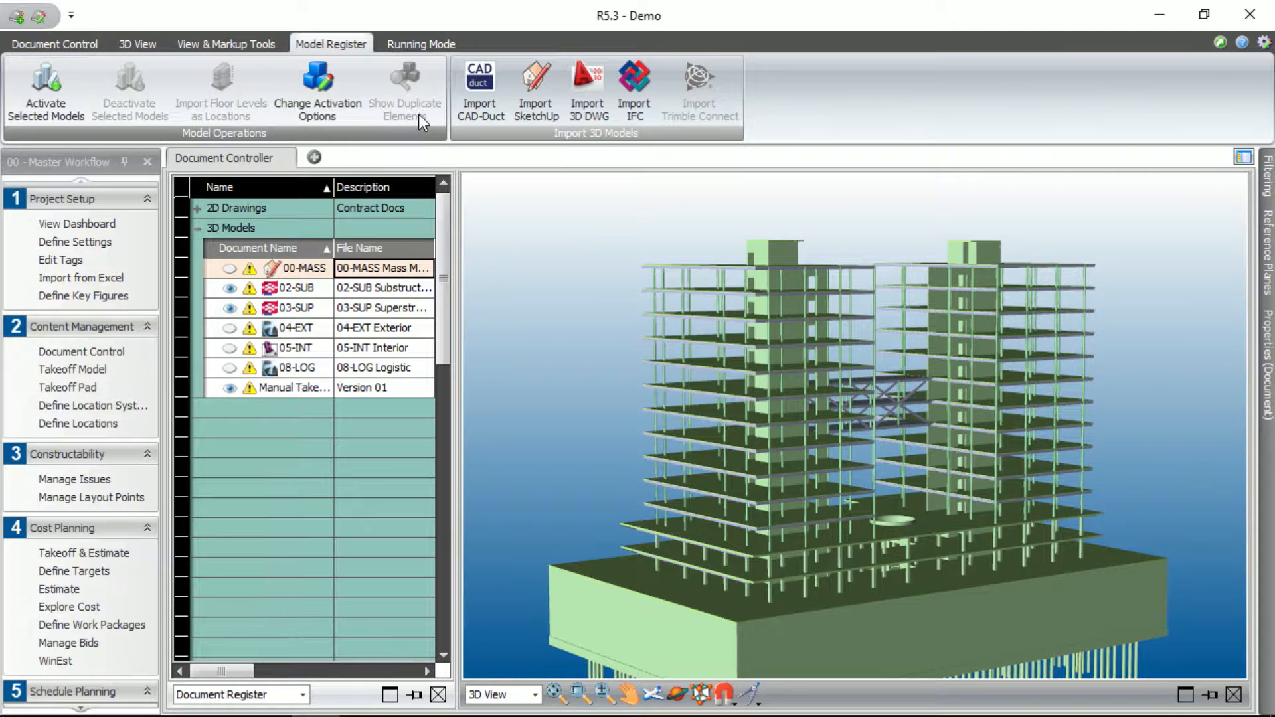
left_click(385, 291)
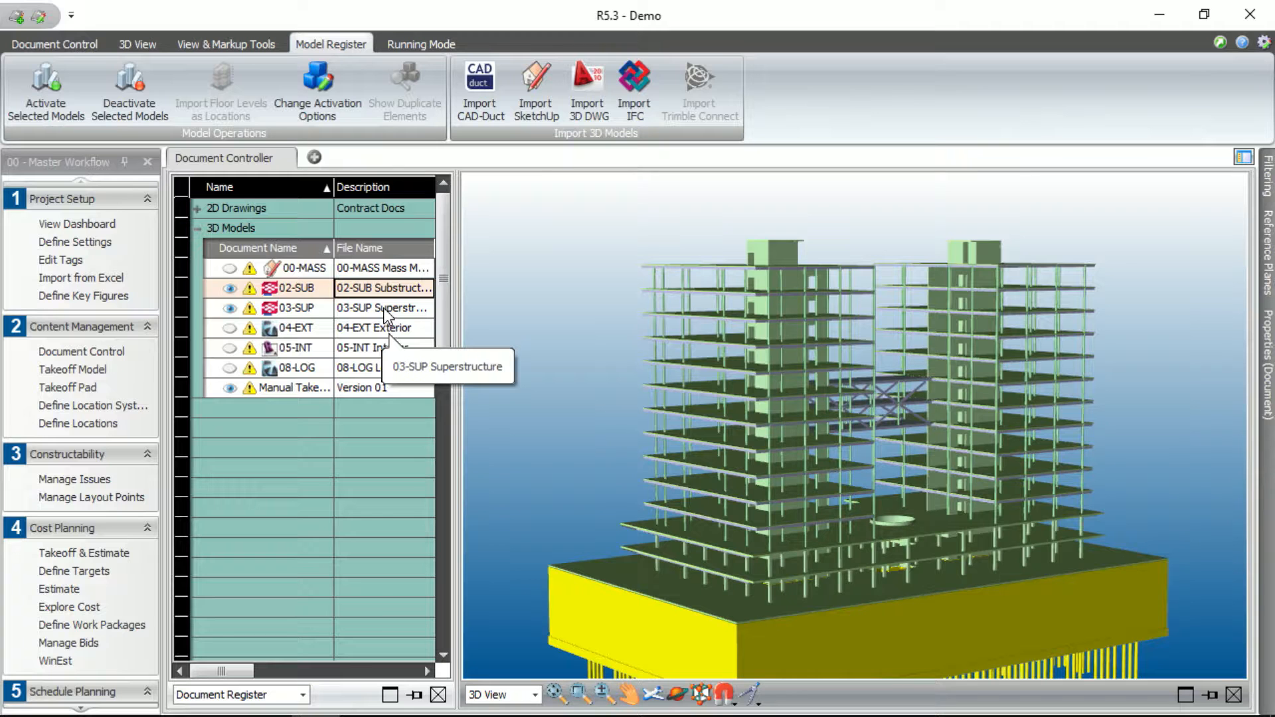
left_click(384, 311)
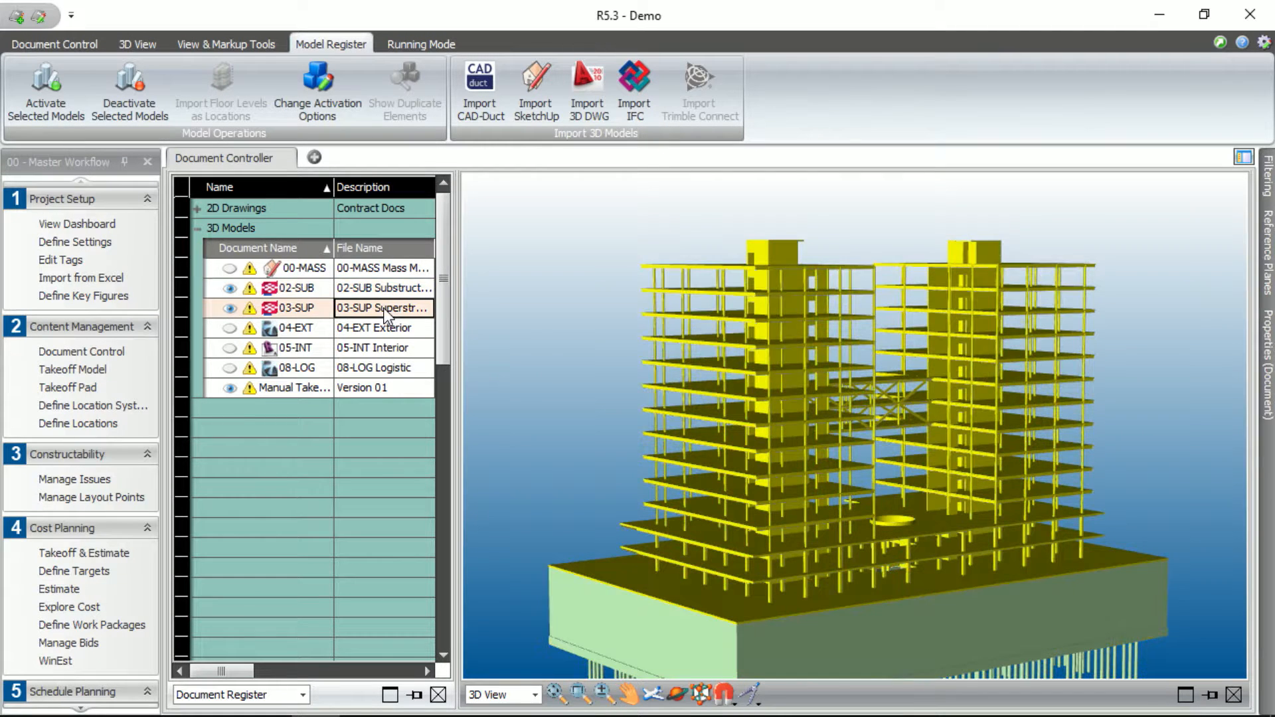
Import the floor levels of the 04-EXT Exterior model as locations and list them under Project in the location definitions
left_click(368, 329)
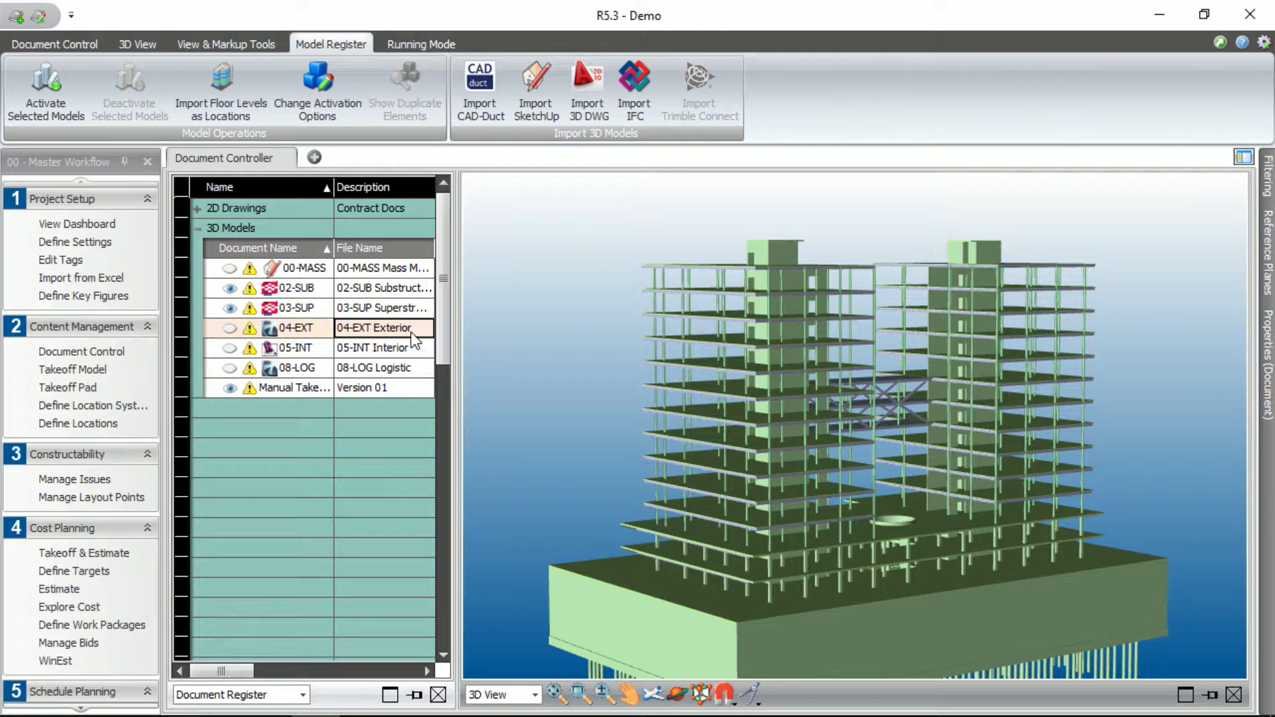
left_click(216, 95)
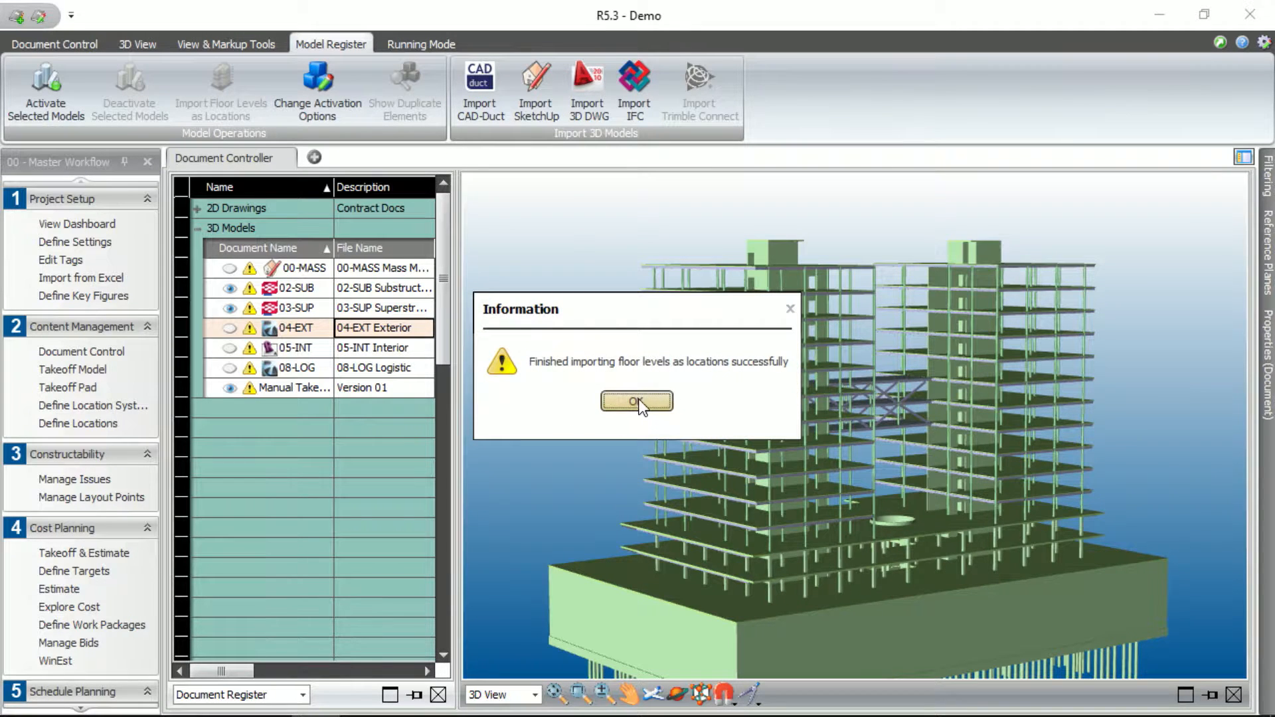
left_click(637, 401)
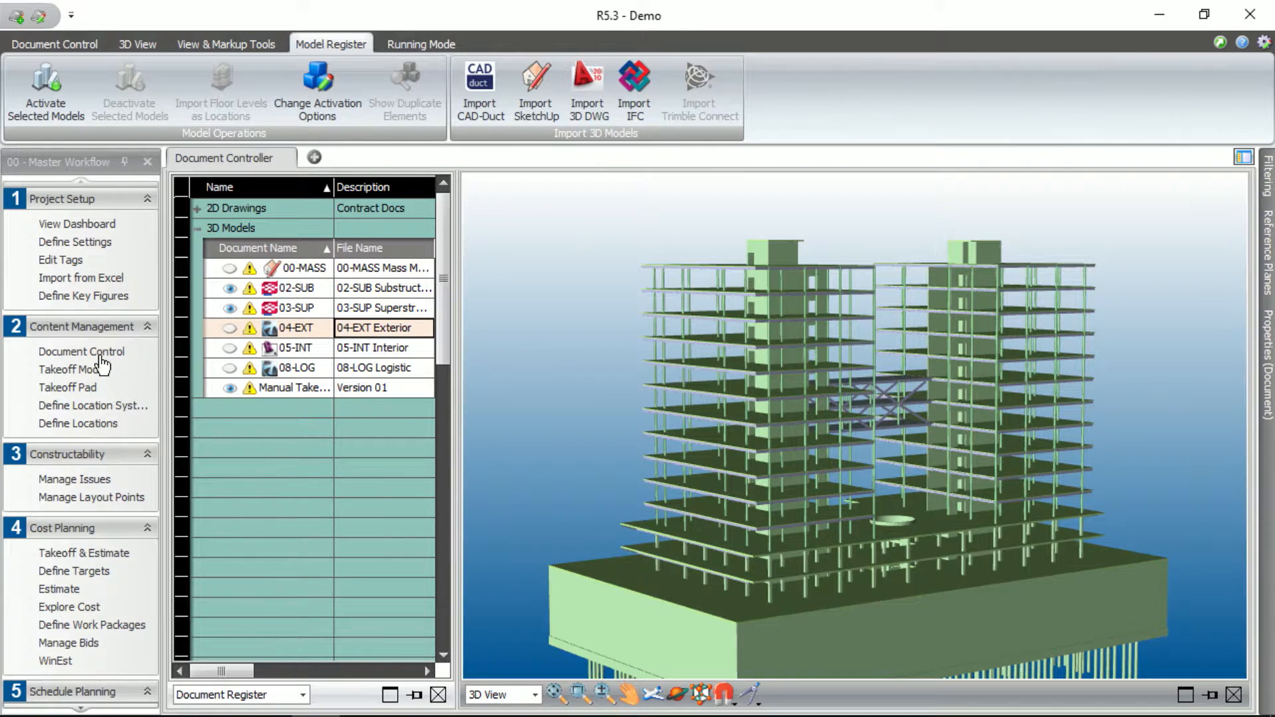
left_click(101, 425)
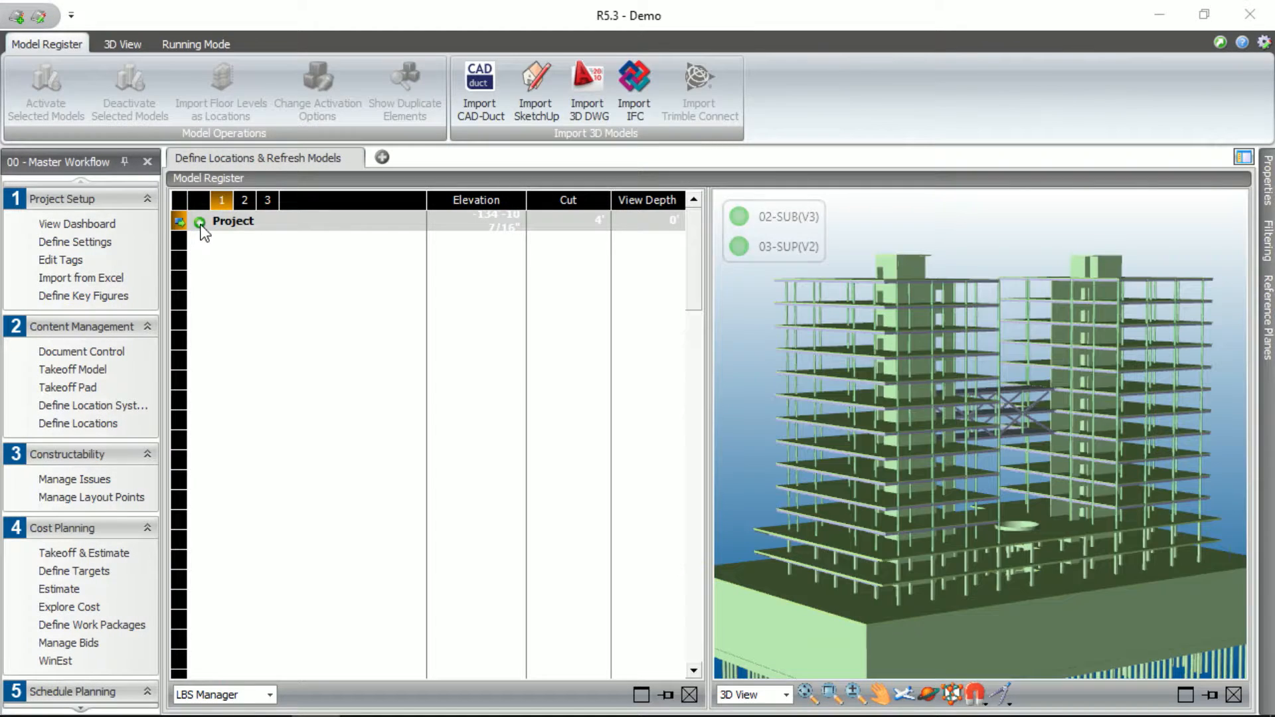
left_click(199, 222)
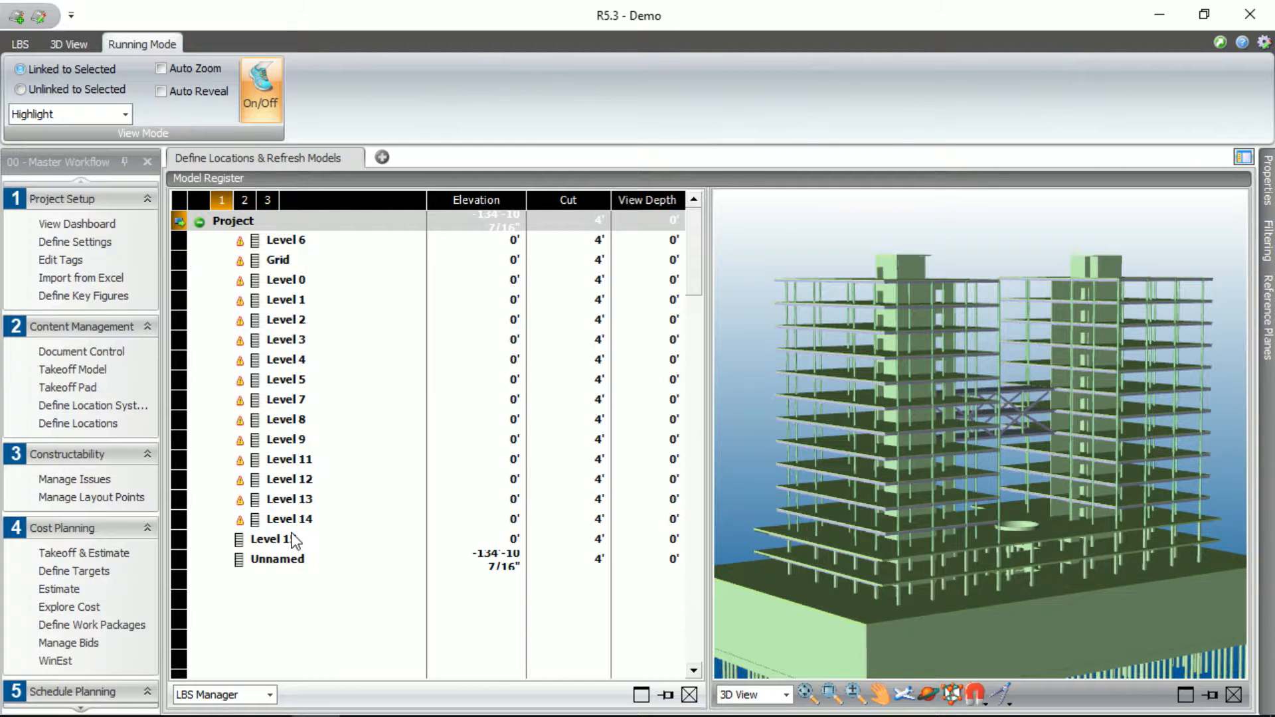
Examine the towers' floors in the 3D model against the imported level list, up close and as a whole
scroll(767, 405, "down", 3)
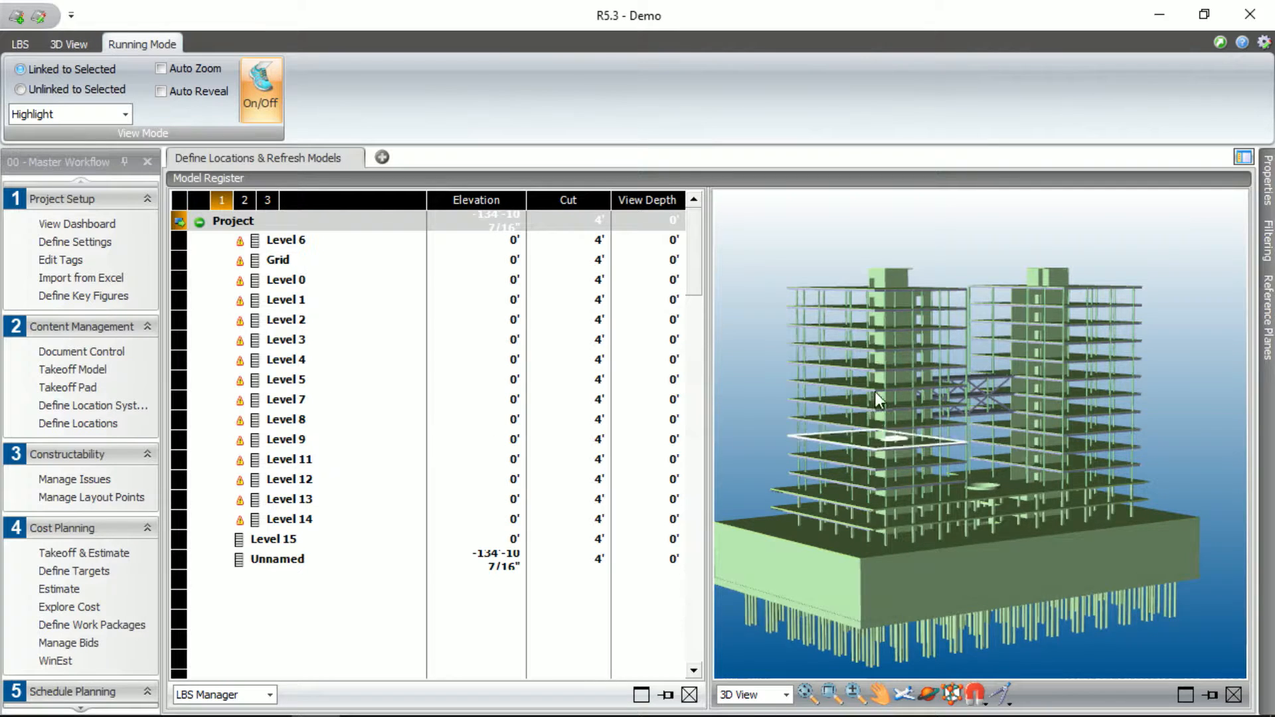
scroll(802, 301, "up", 5)
scroll(802, 301, "up", 5)
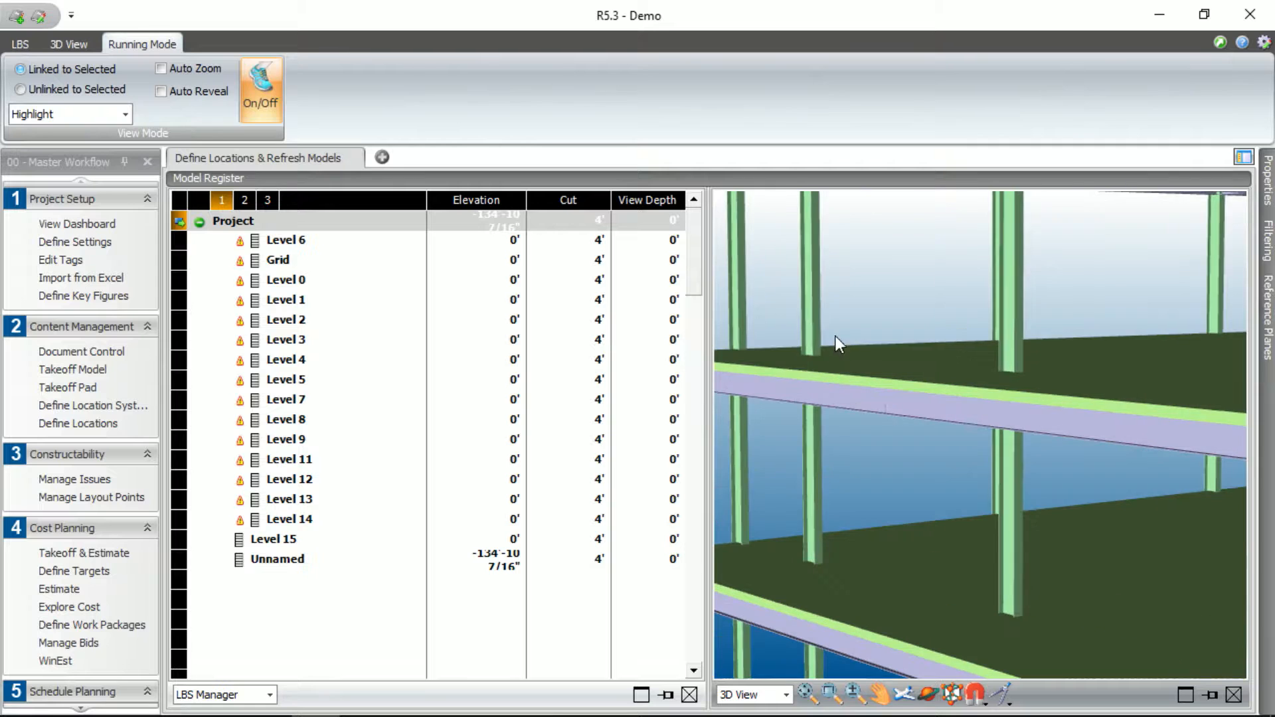
scroll(919, 365, "down", 5)
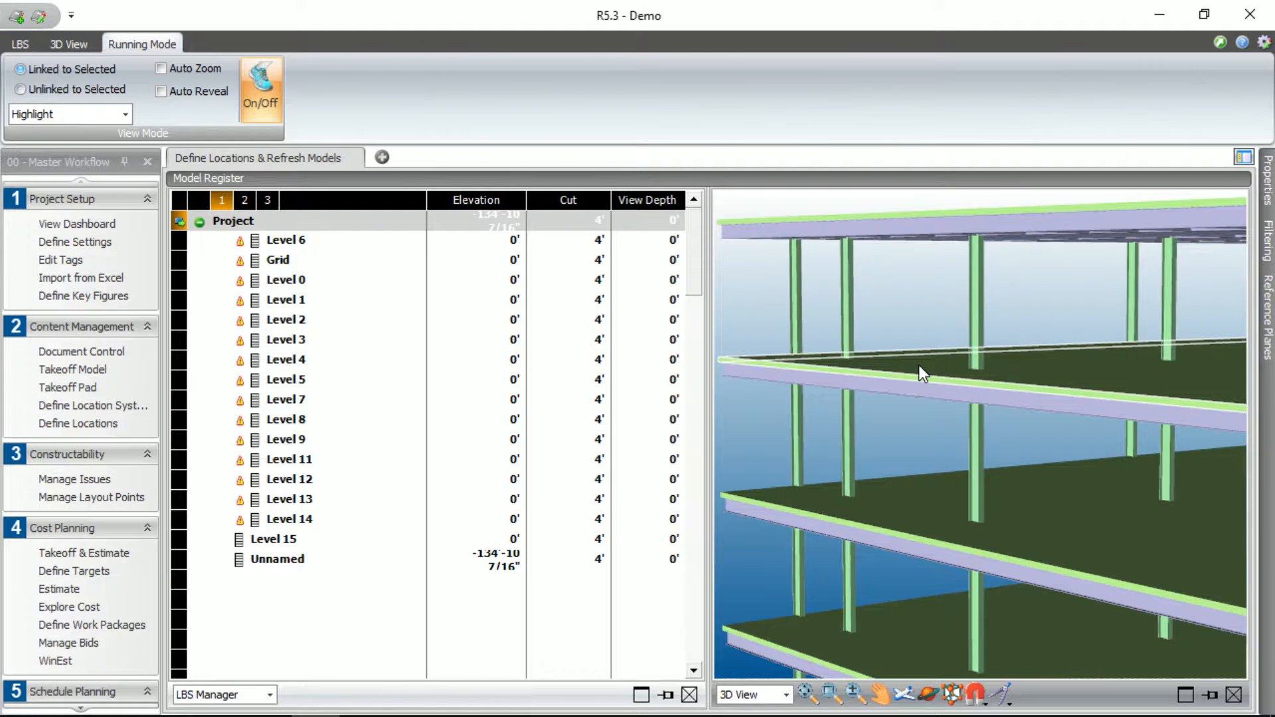
scroll(910, 373, "down", 5)
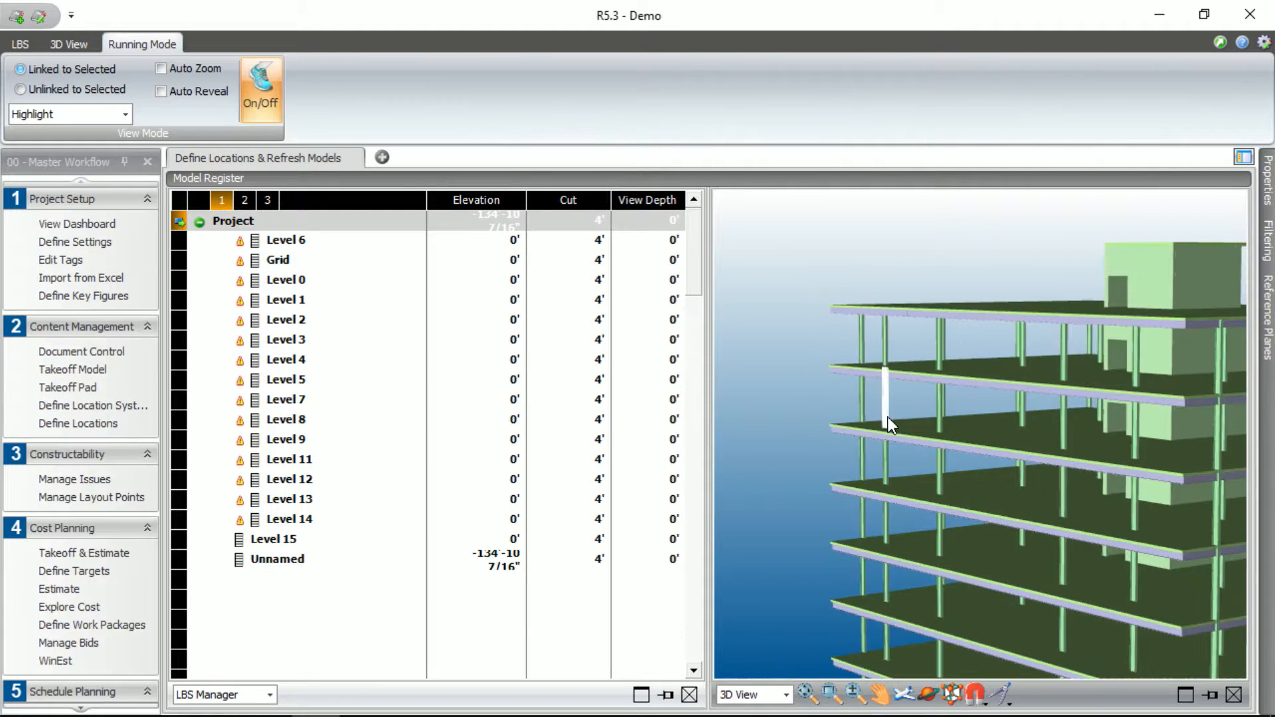
scroll(825, 372, "down", 2)
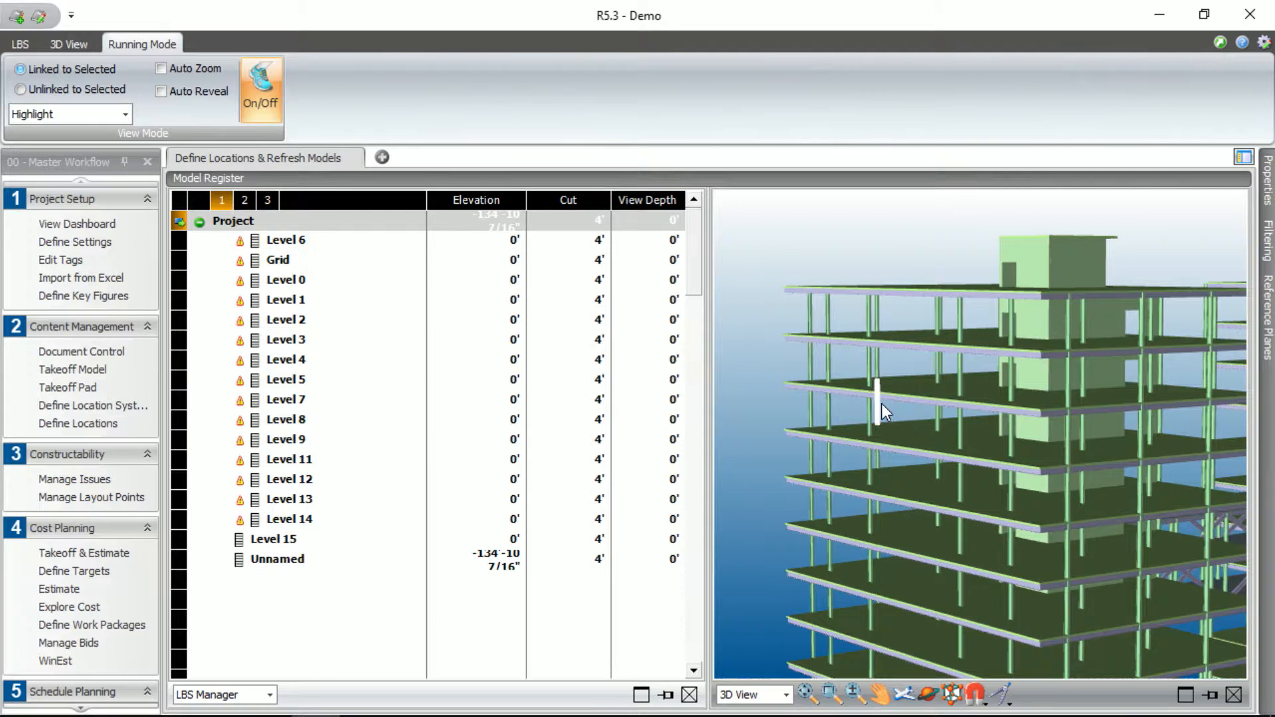
middle_click_drag(842, 417, 832, 397)
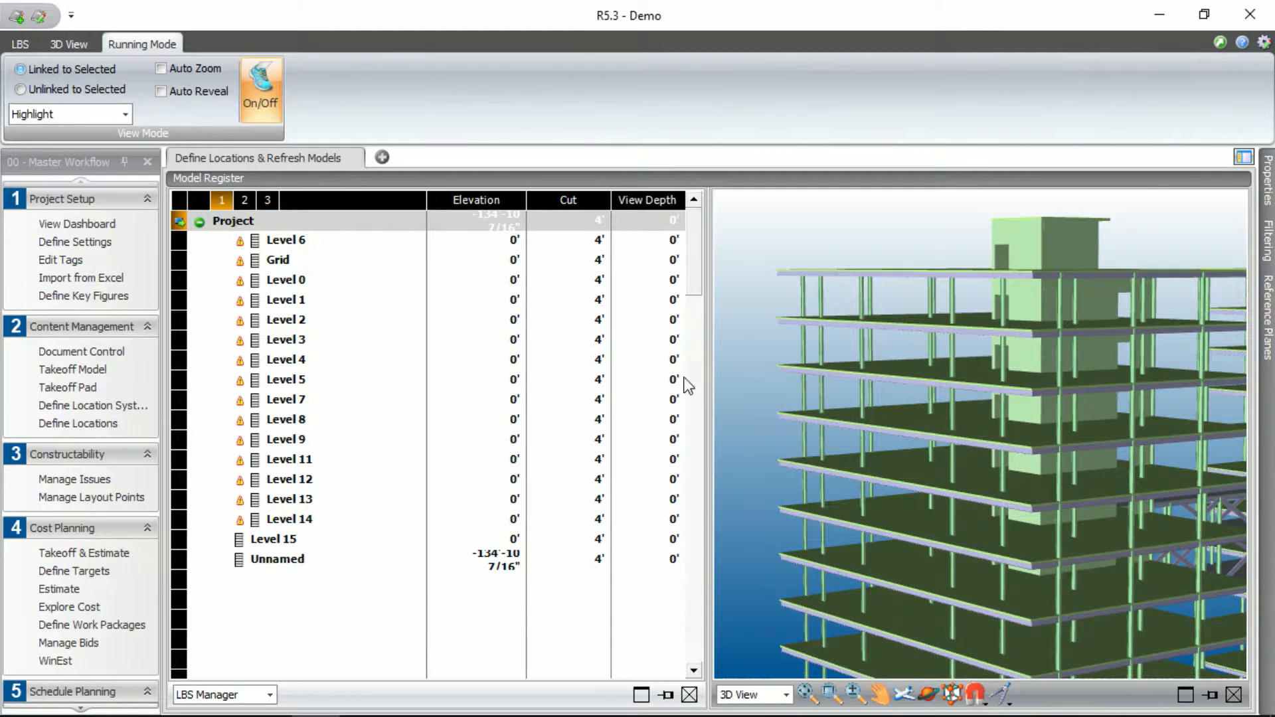
scroll(739, 392, "down", 5)
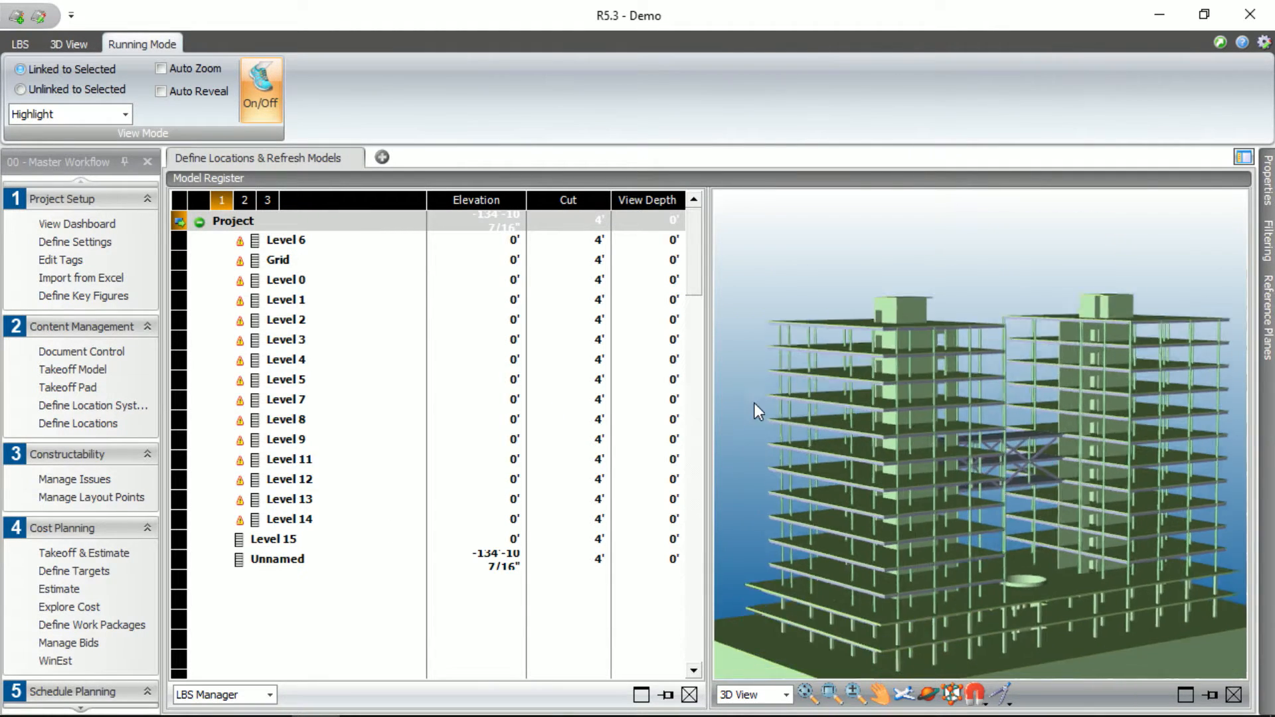
middle_click_drag(749, 410, 759, 391)
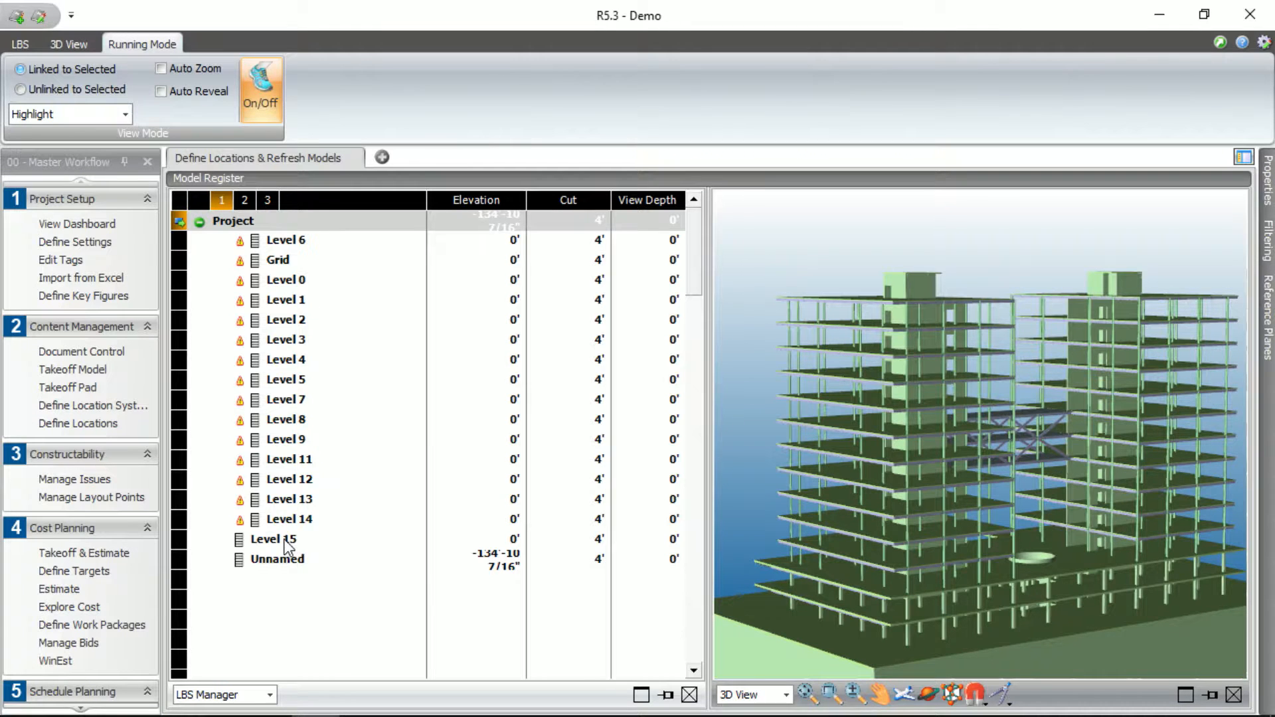
scroll(796, 418, "down", 2)
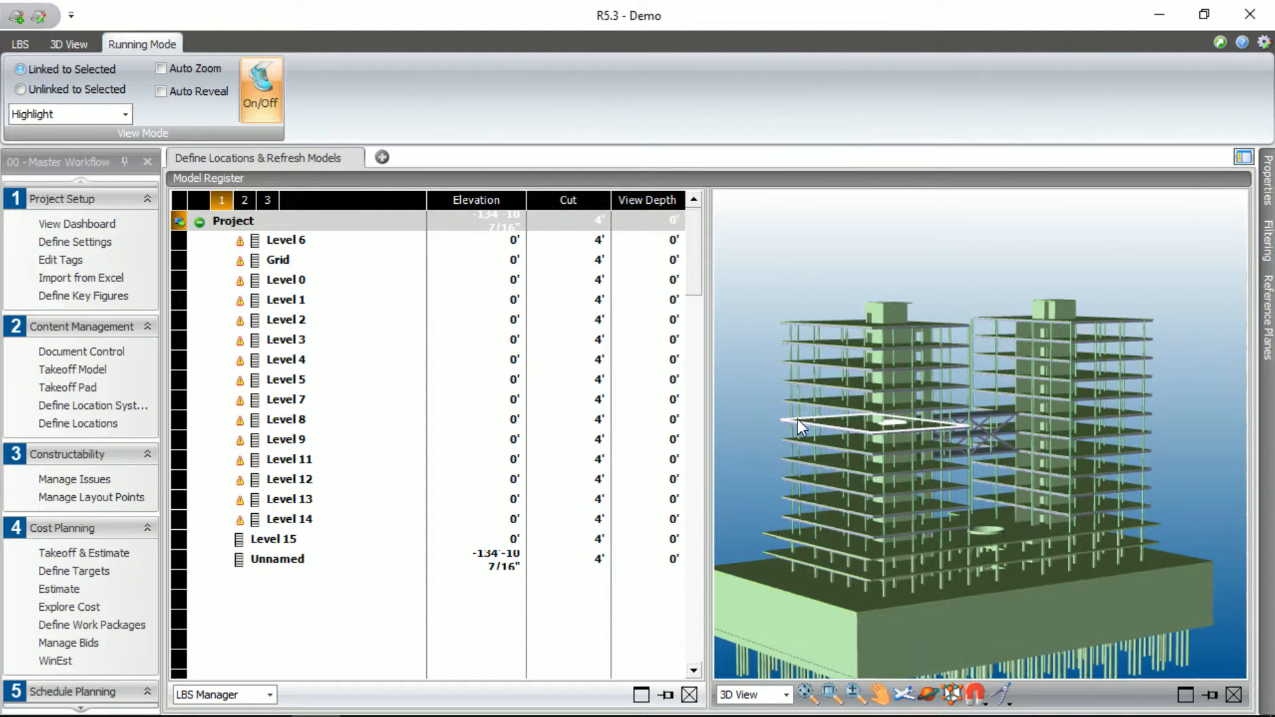
middle_click_drag(798, 418, 801, 382)
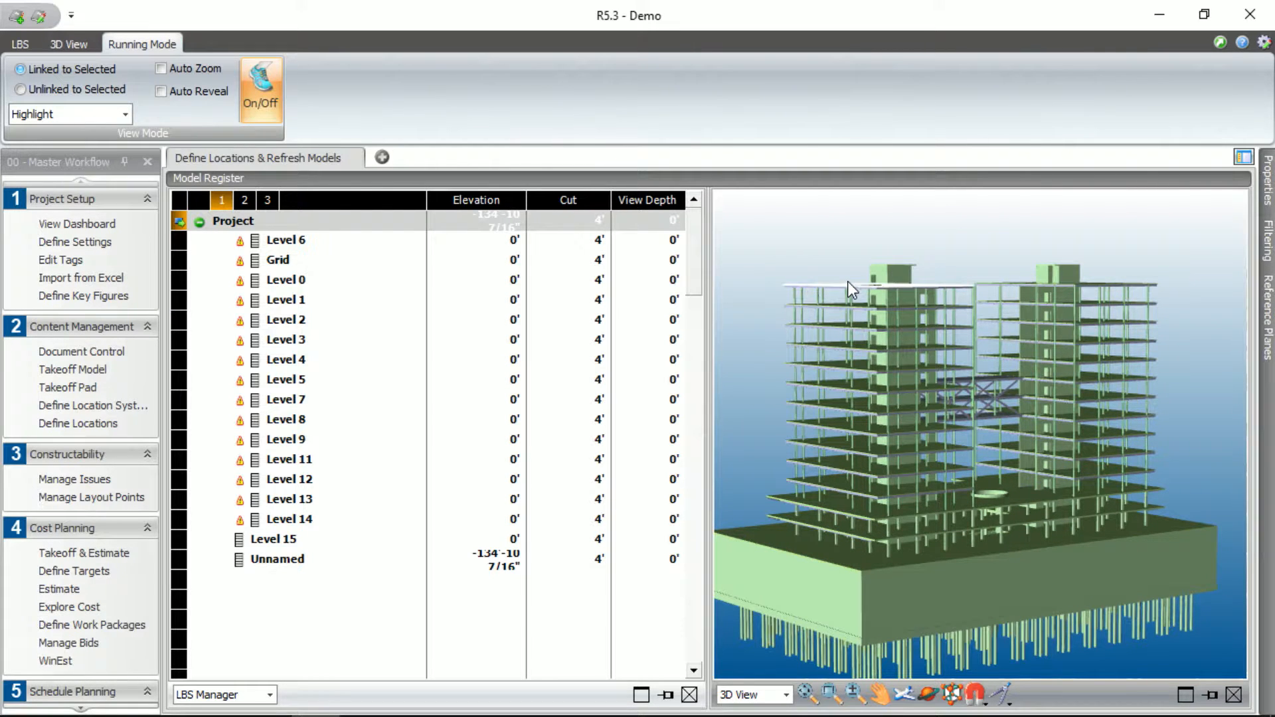
Define Level 15's Z value from the 3D model by snapping to the edge beam's lower corner on the top floor, at 168'-9 5/8"
left_click(281, 542)
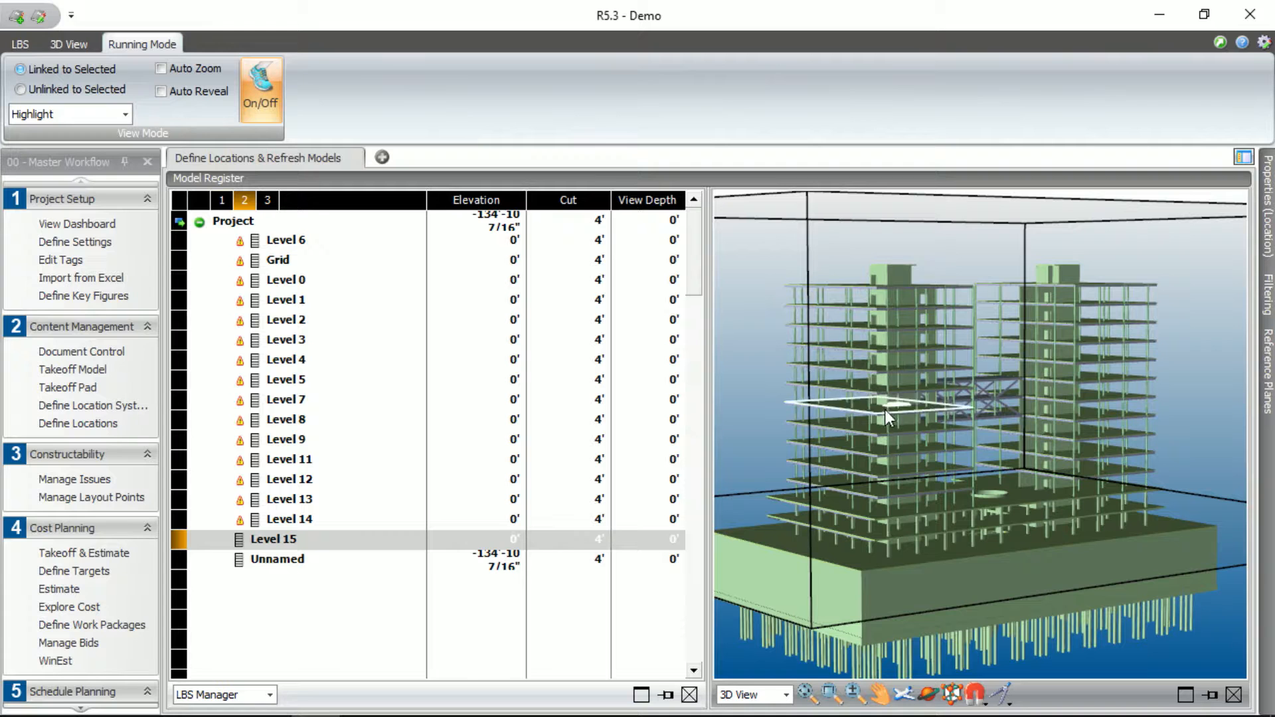
right_click(288, 539)
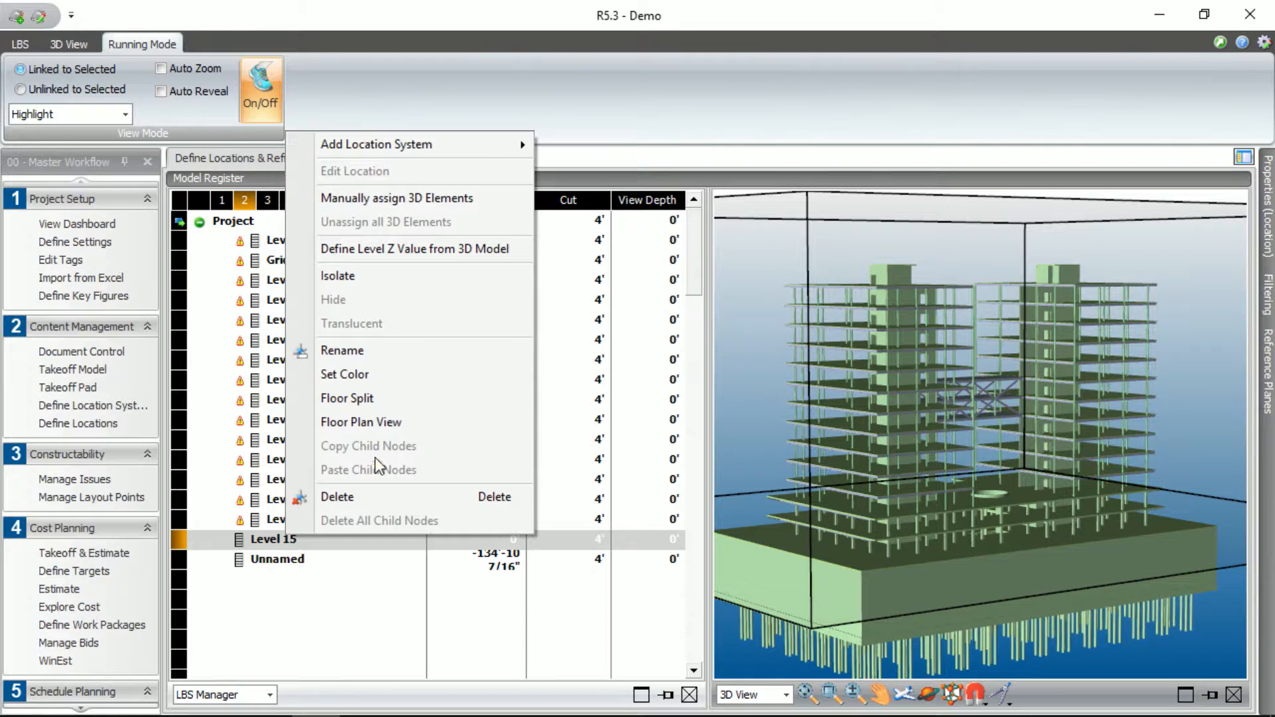
left_click(431, 259)
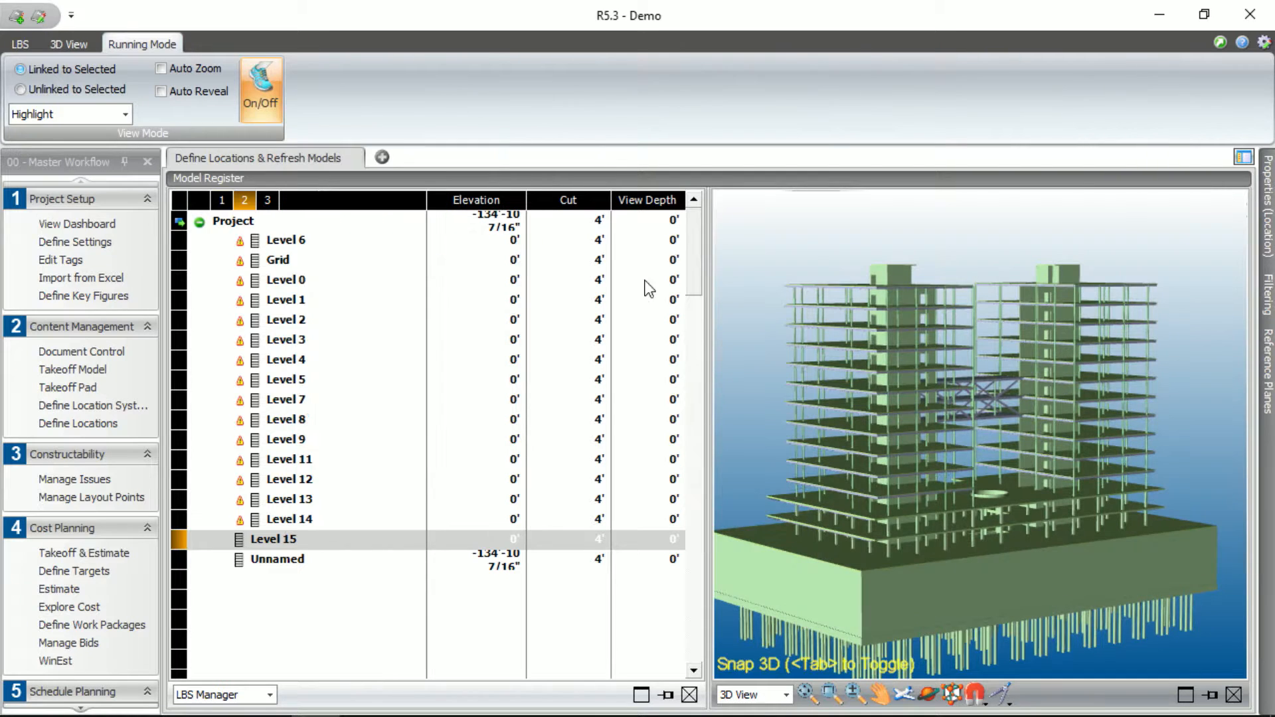
middle_click_drag(788, 318, 795, 285)
scroll(796, 285, "up", 8)
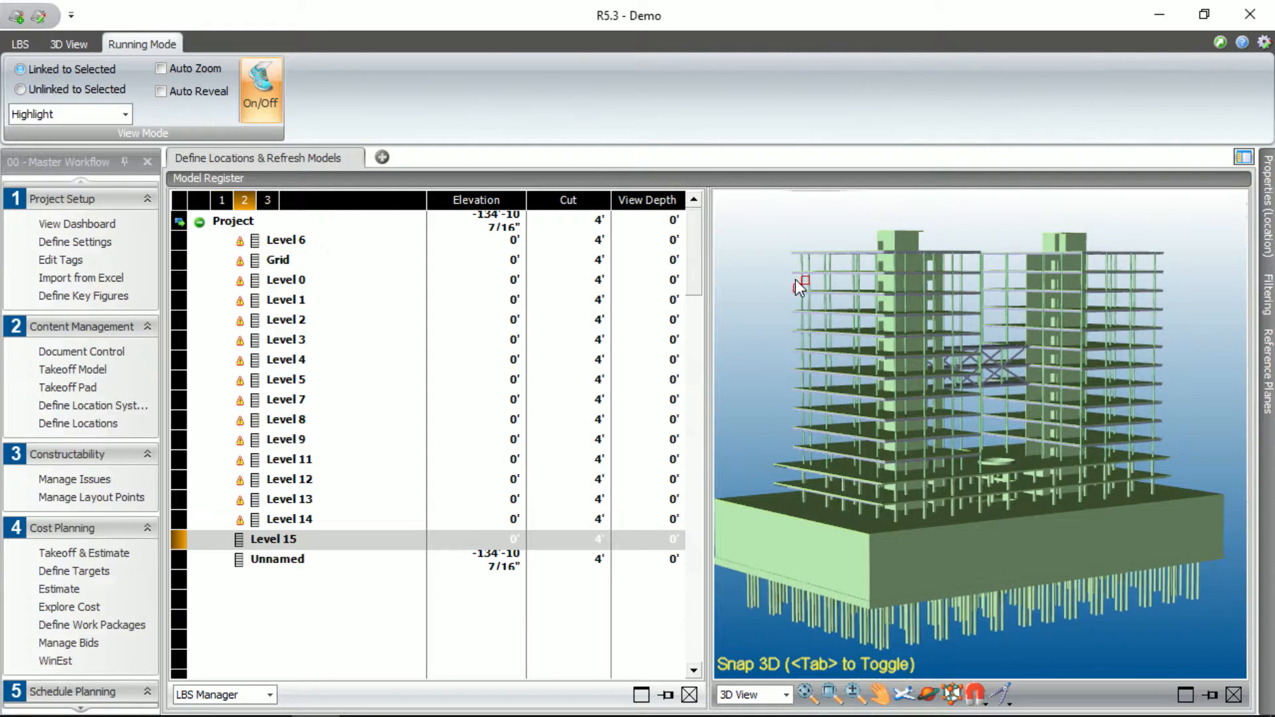
scroll(803, 353, "up", 3)
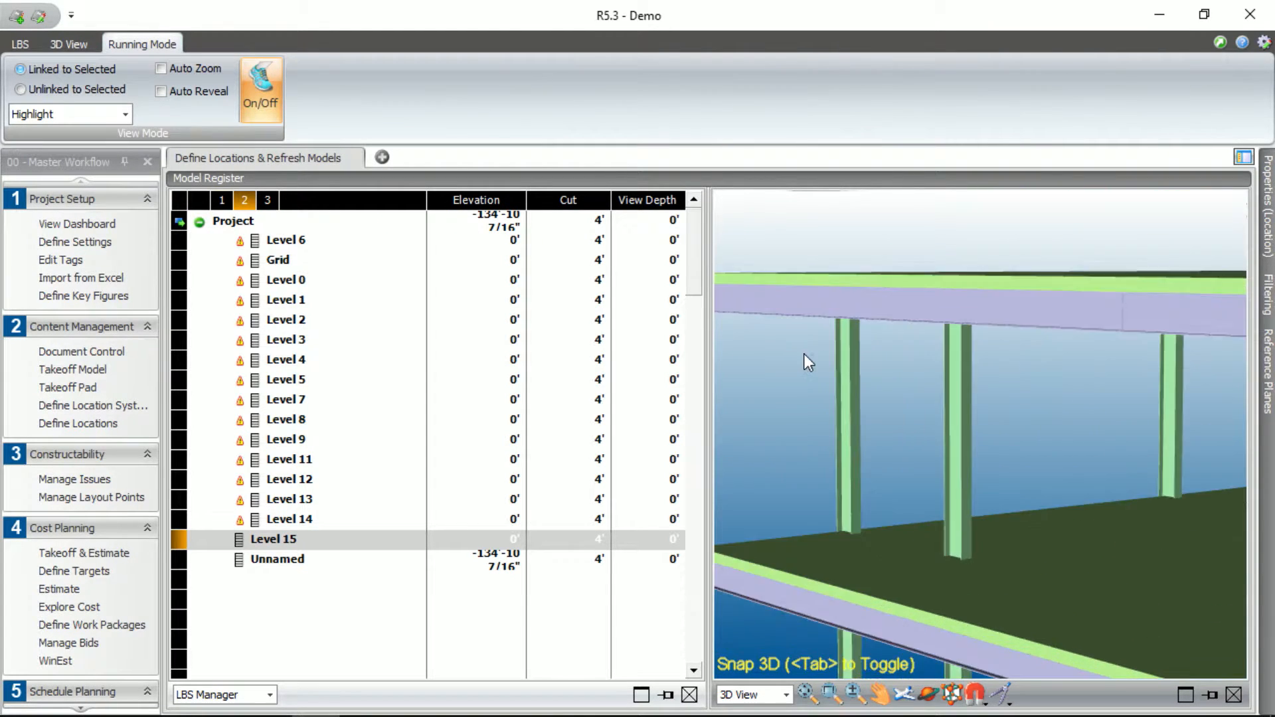
scroll(776, 371, "up", 2)
middle_click_drag(857, 378, 875, 272)
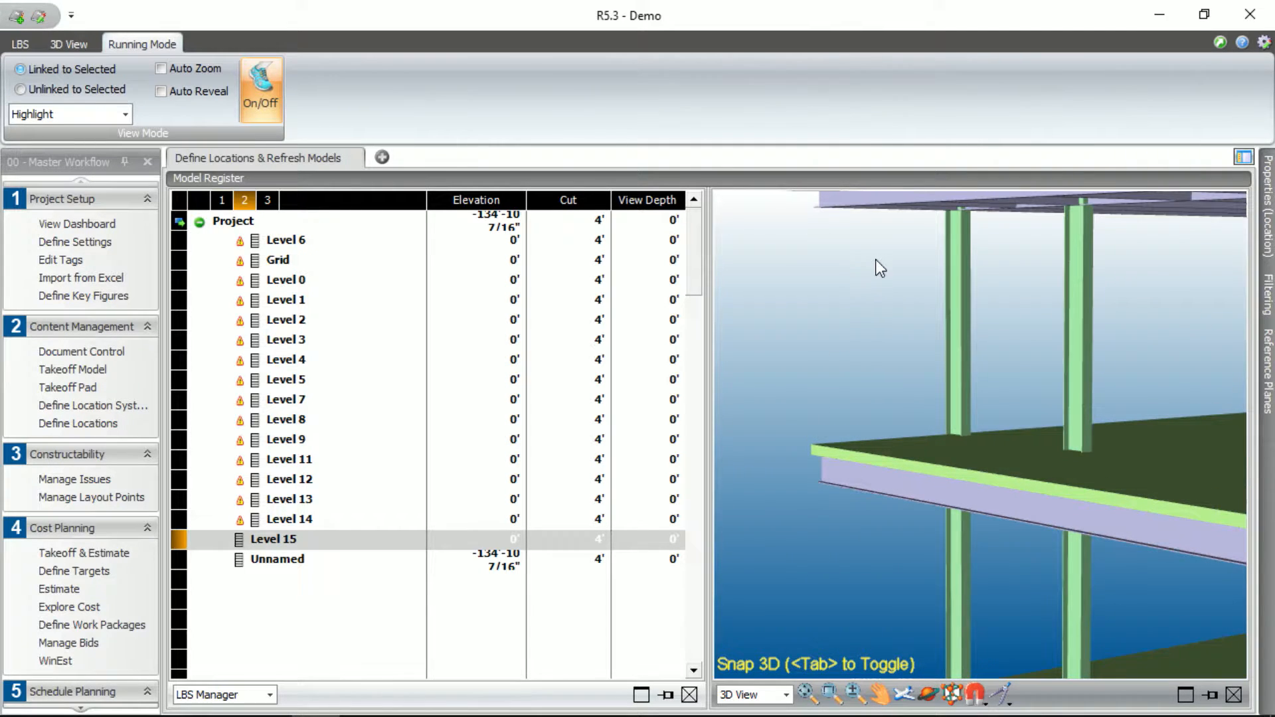
scroll(822, 229, "up", 4)
middle_click_drag(814, 233, 772, 338)
scroll(799, 368, "up", 2)
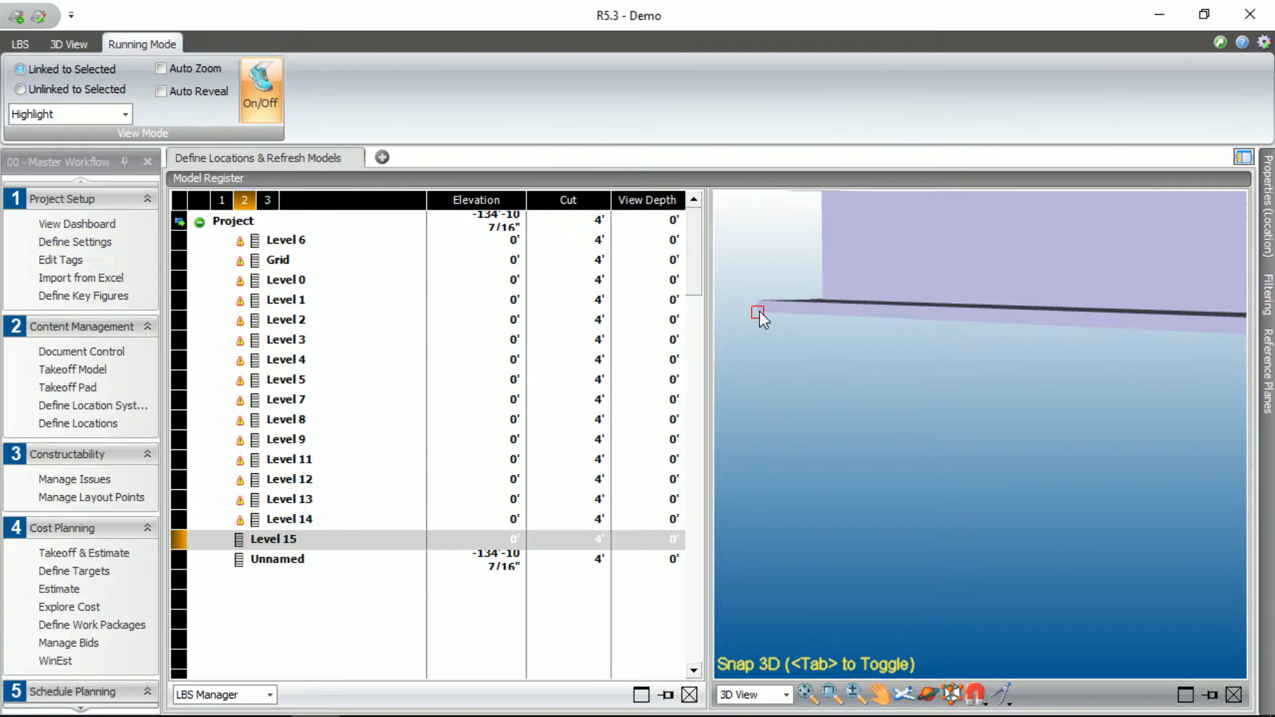
left_click(760, 311)
Define Level 14's Z value from the 3D model by snapping to the lower beam corner one floor below Level 15, at 155'-8"
scroll(786, 361, "down", 3)
scroll(788, 362, "down", 5)
middle_click_drag(880, 396, 943, 391, "shift")
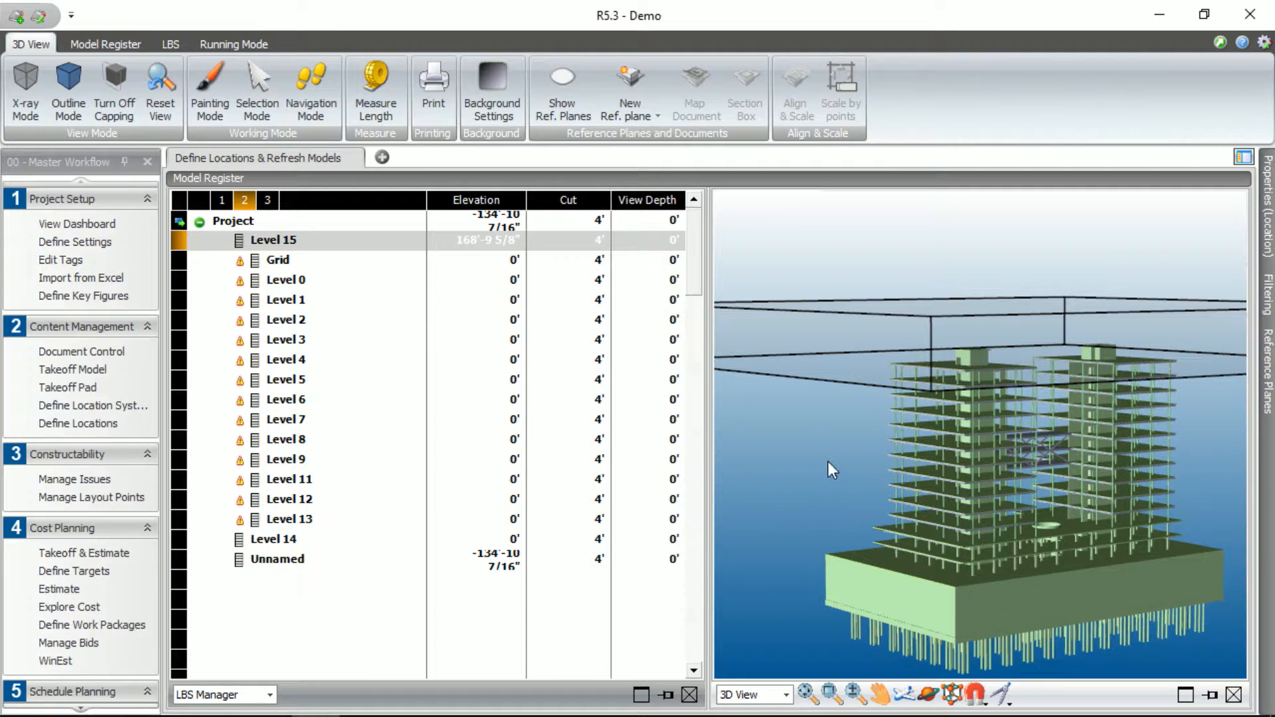
middle_click_drag(799, 462, 843, 399)
scroll(881, 369, "up", 8)
middle_click_drag(909, 444, 802, 412)
scroll(799, 440, "up", 5)
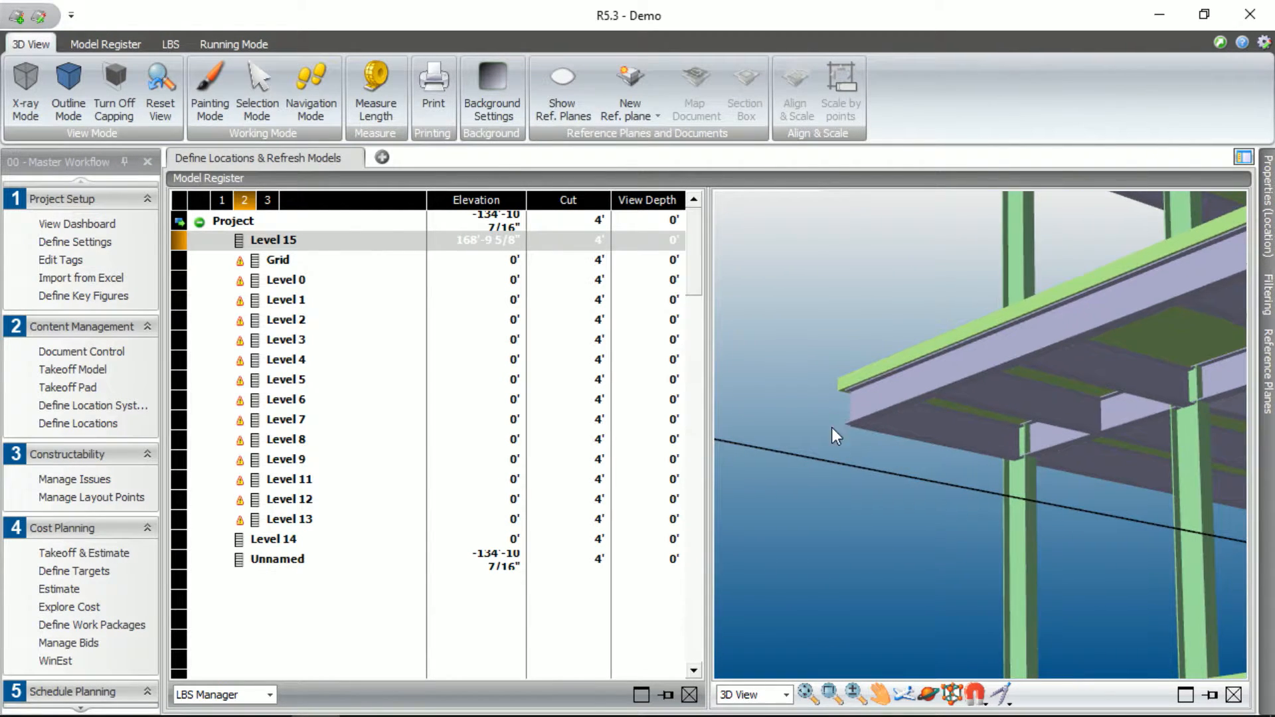
right_click(264, 540)
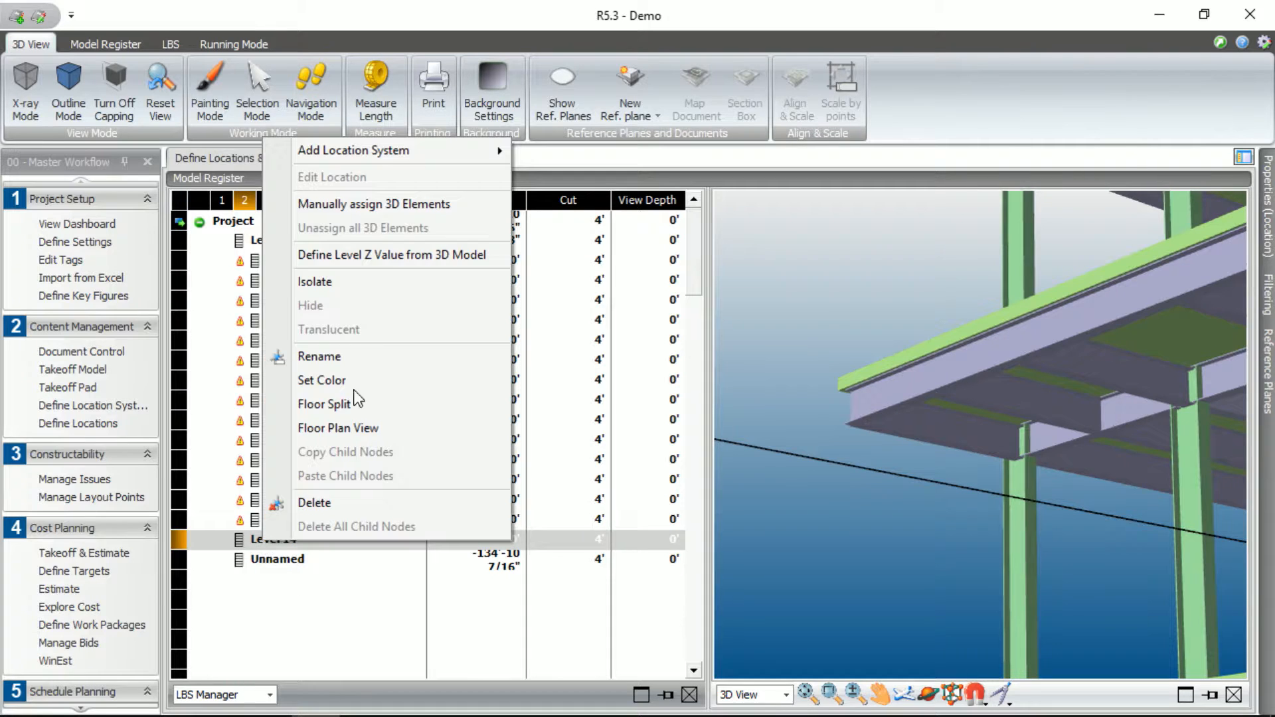
left_click(383, 256)
scroll(858, 419, "up", 4)
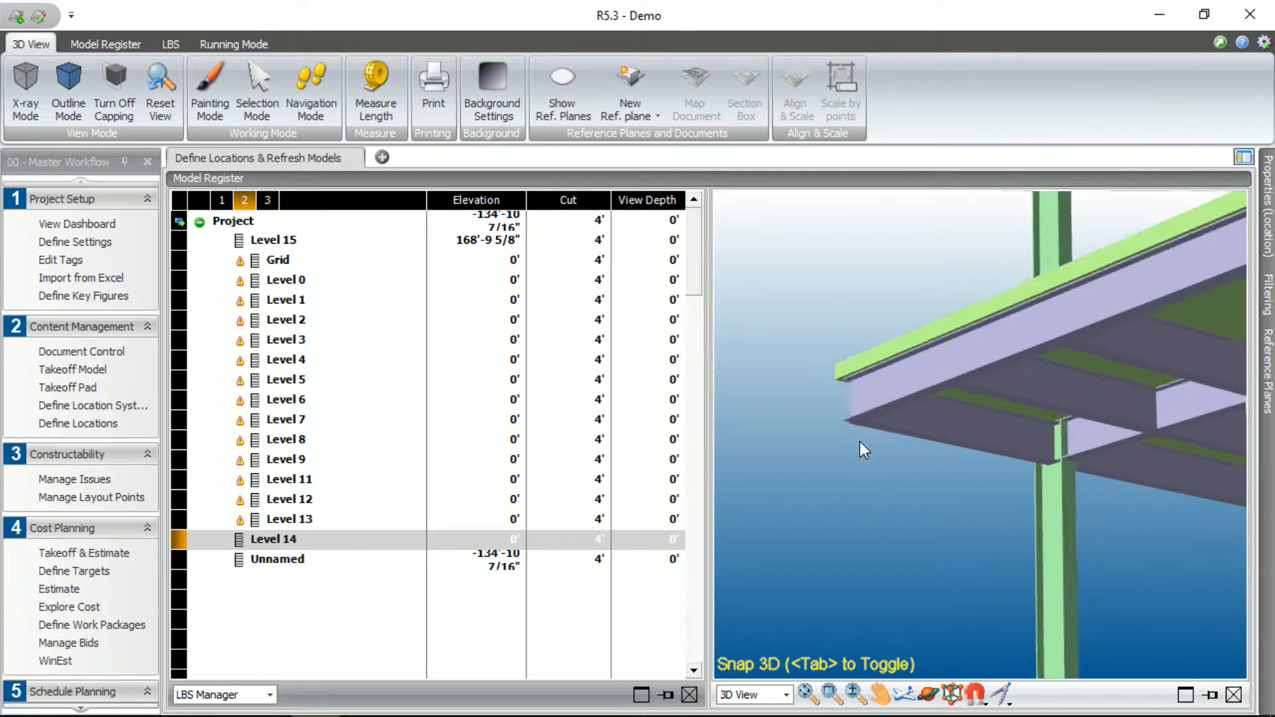
scroll(855, 401, "up", 2)
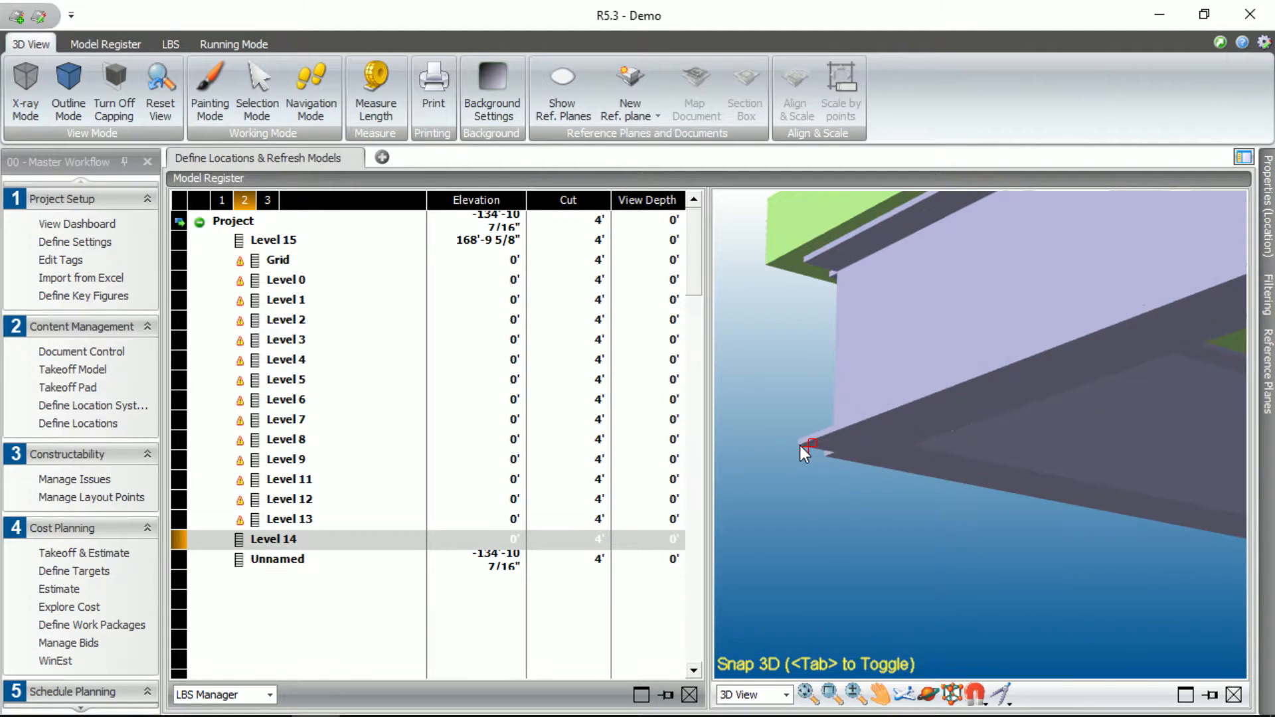
left_click(799, 444)
Define Level 13's Z value from the 3D model by snapping to the lower beam corner one floor below Level 14, at 142'-6 1/2"
scroll(800, 444, "down", 5)
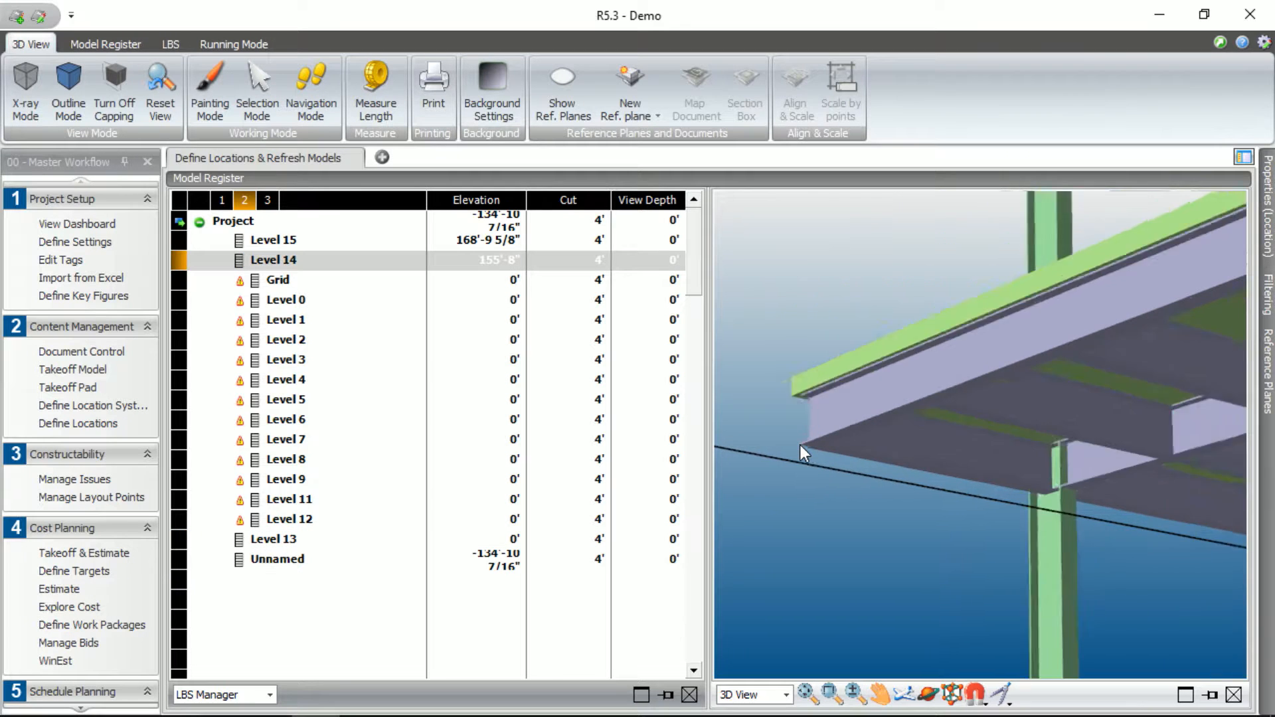
scroll(800, 445, "down", 6)
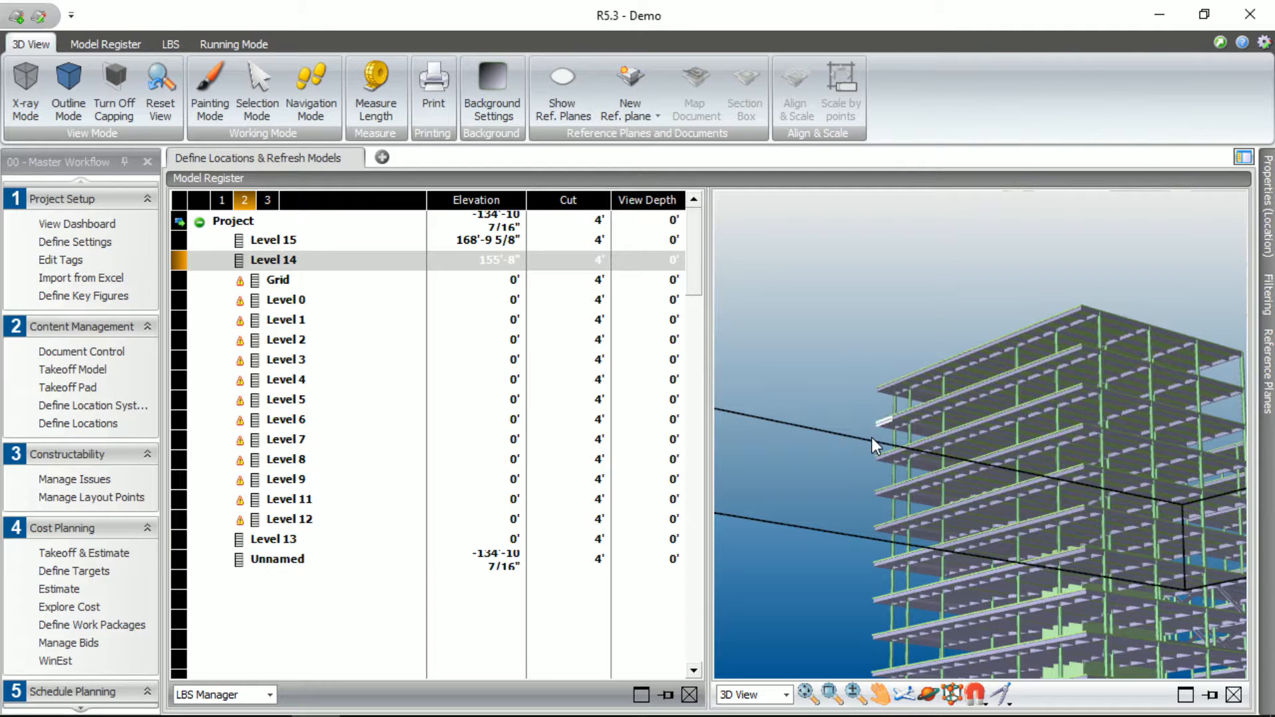
scroll(874, 455, "up", 4)
scroll(873, 455, "up", 3)
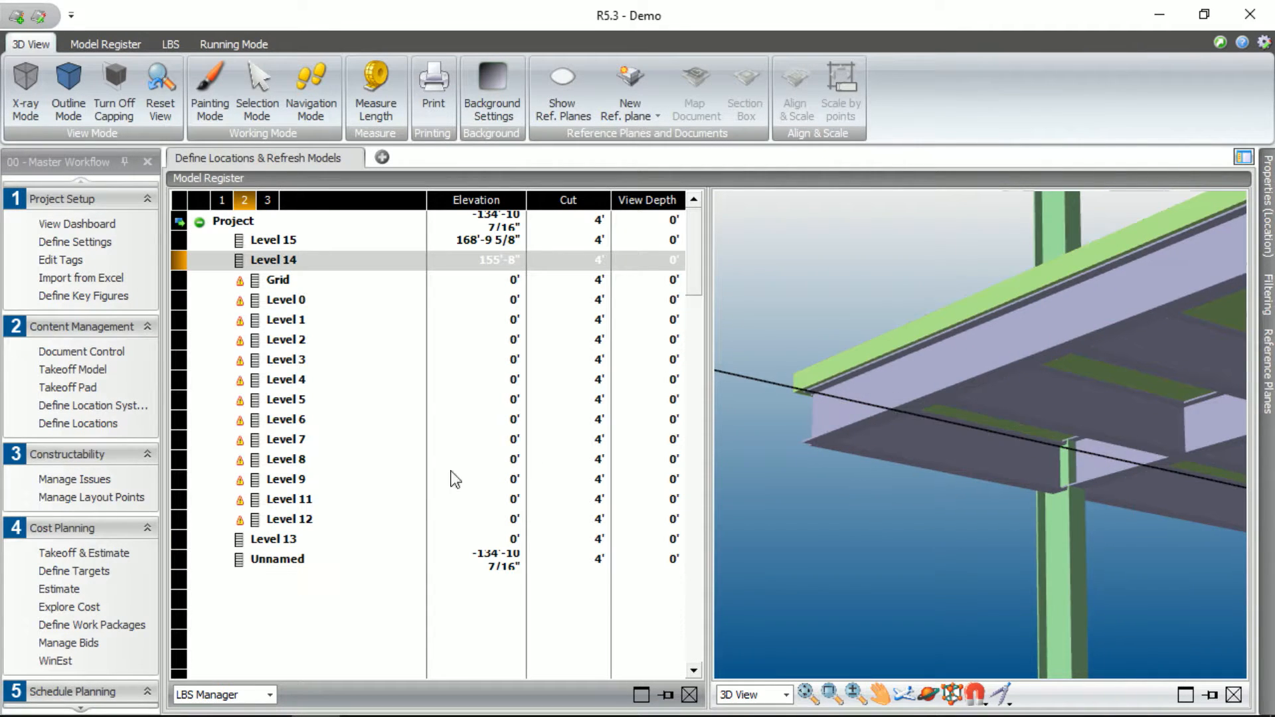
right_click(290, 540)
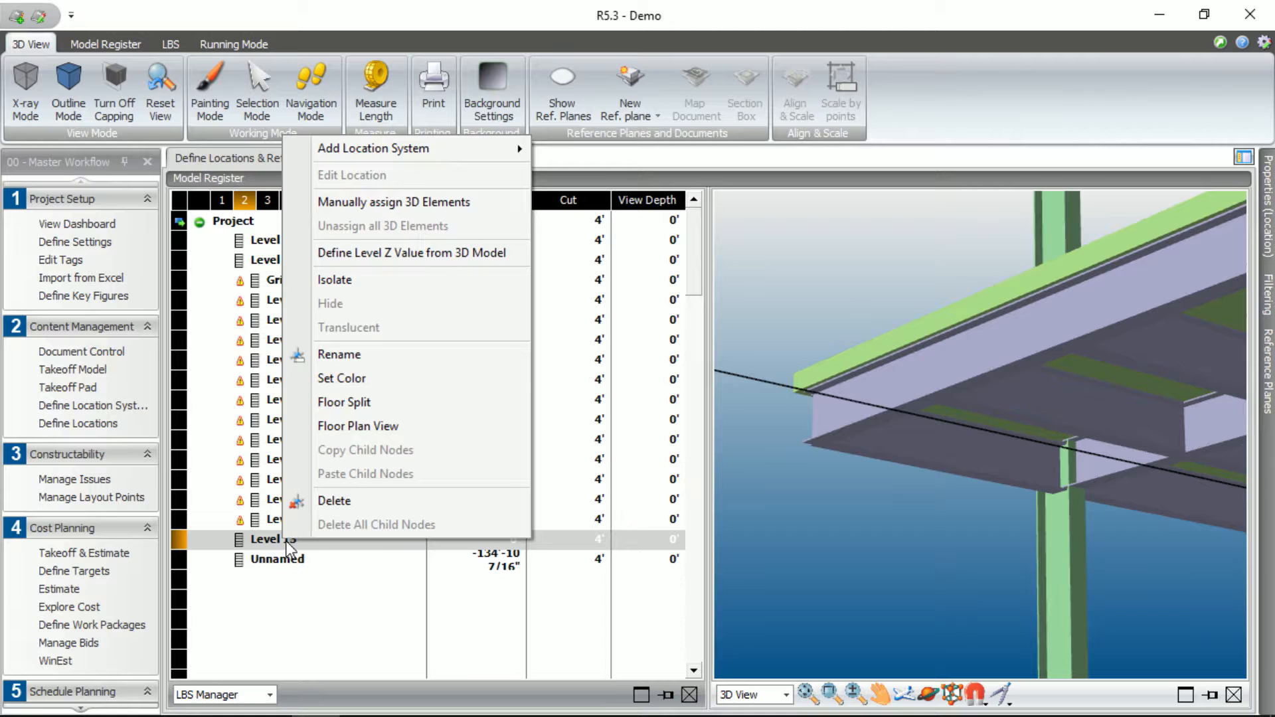
left_click(404, 254)
scroll(816, 427, "up", 4)
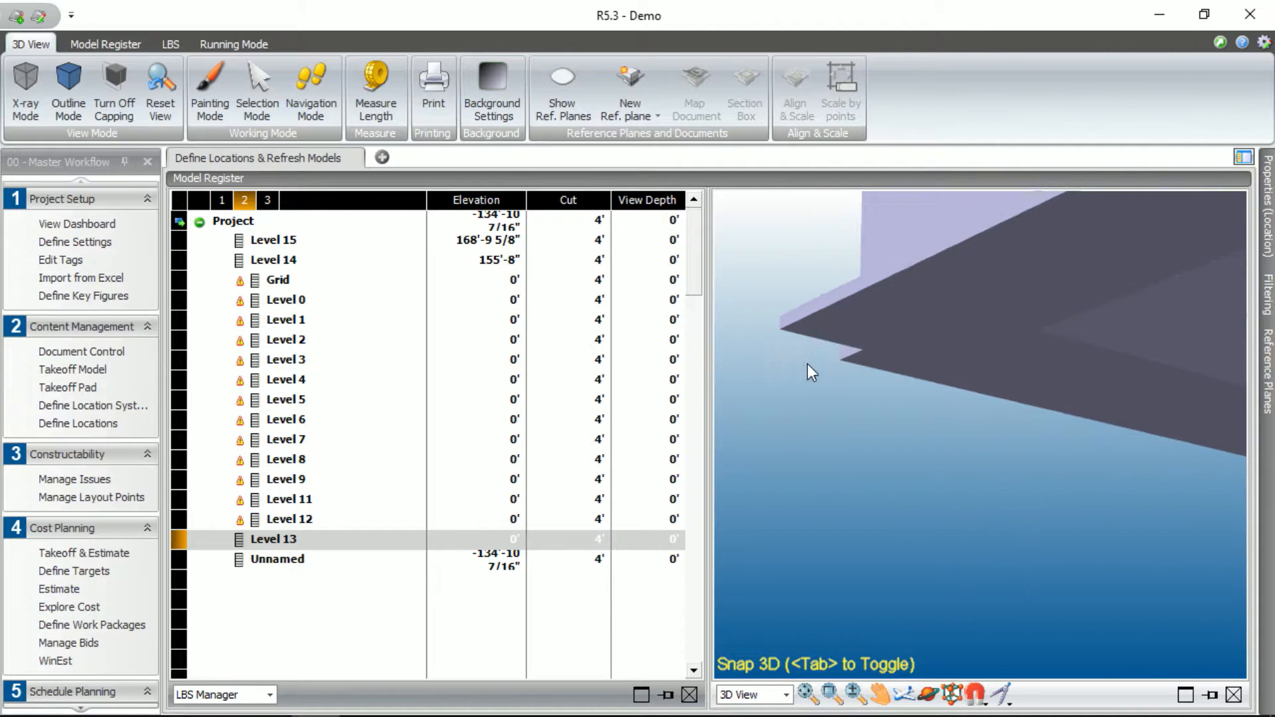
left_click(783, 326)
Examine the location boundaries of Levels 13, 14 and 15 one after another against the towers in the 3D model
scroll(794, 368, "down", 3)
scroll(794, 367, "down", 8)
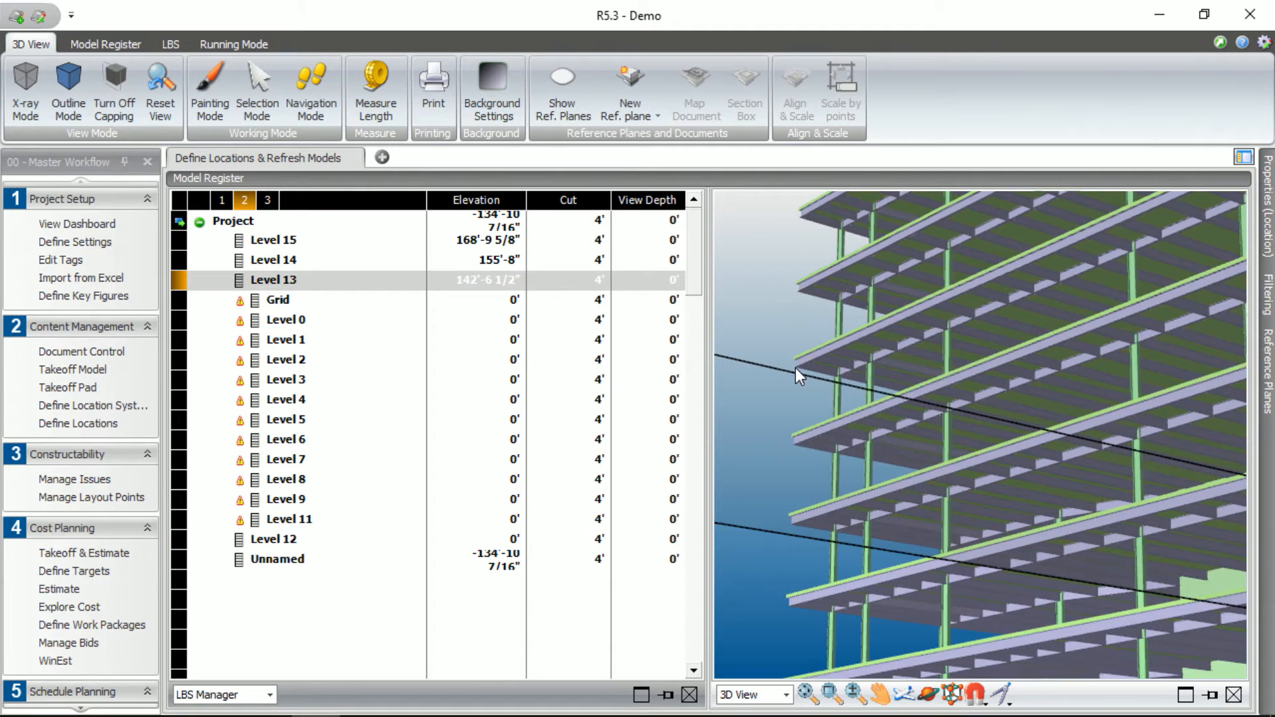
middle_click_drag(805, 387, 809, 418)
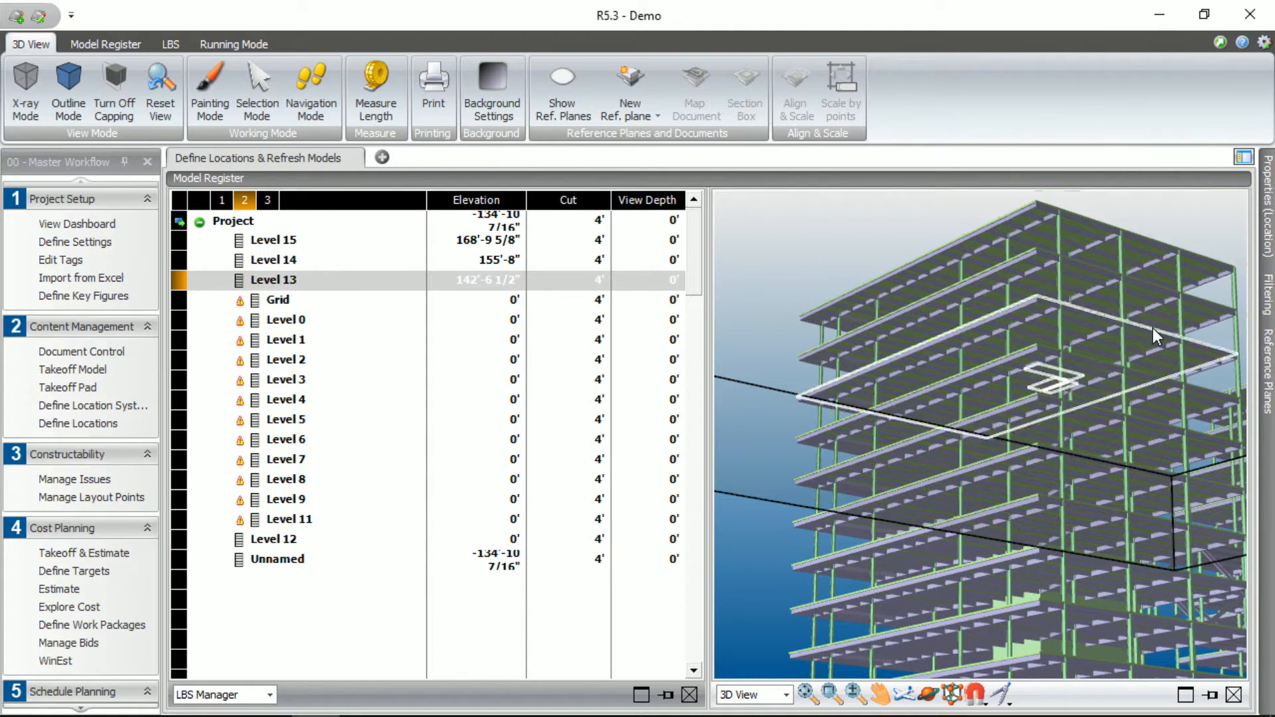
scroll(771, 418, "down", 5)
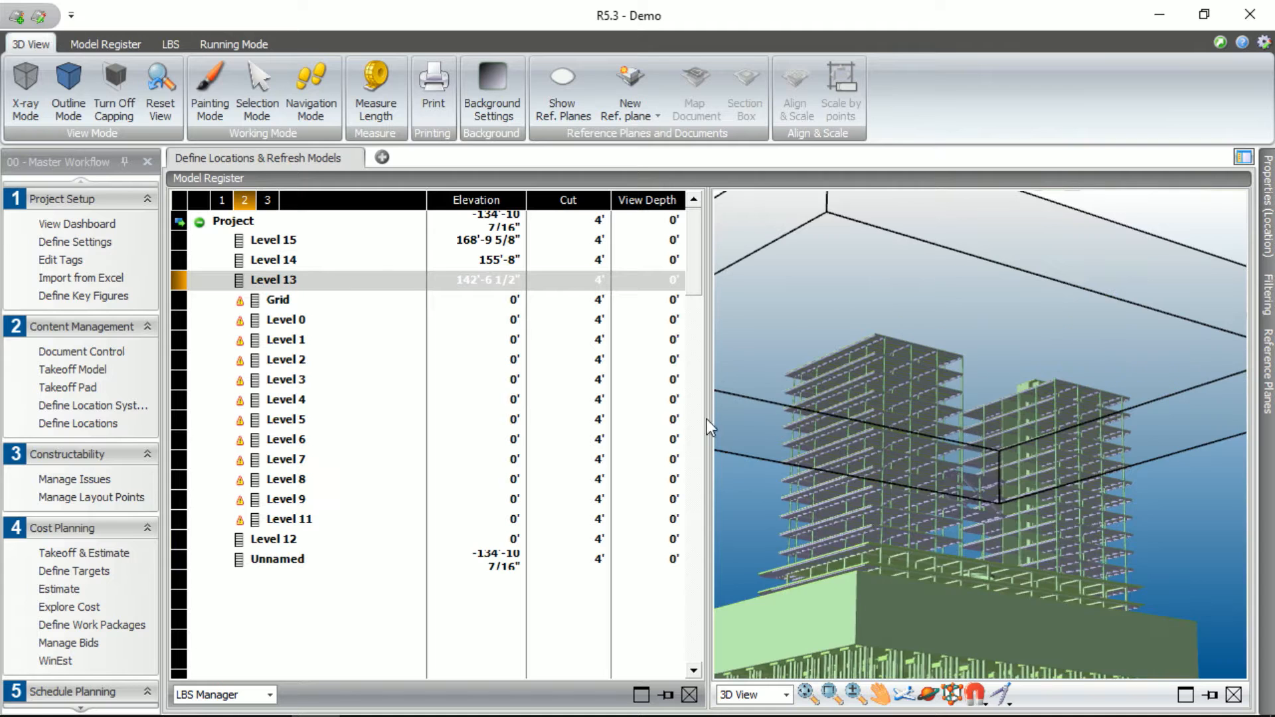
left_click(279, 262)
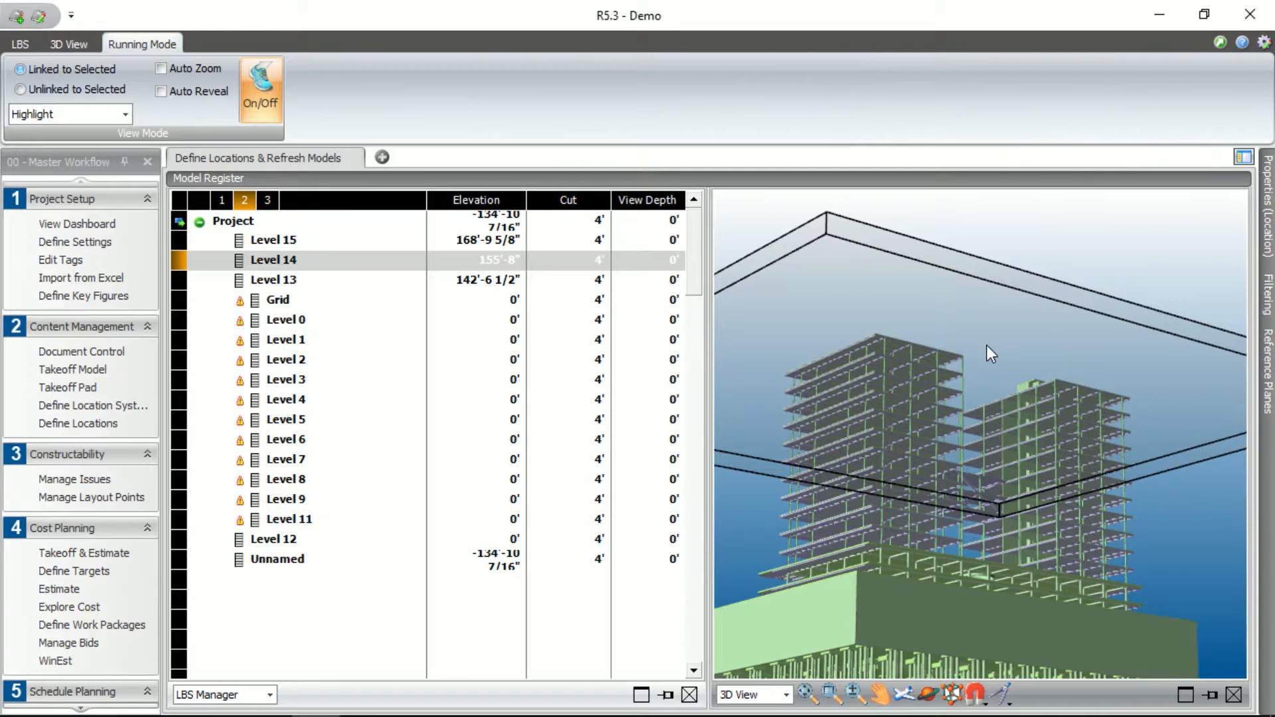
left_click(259, 281)
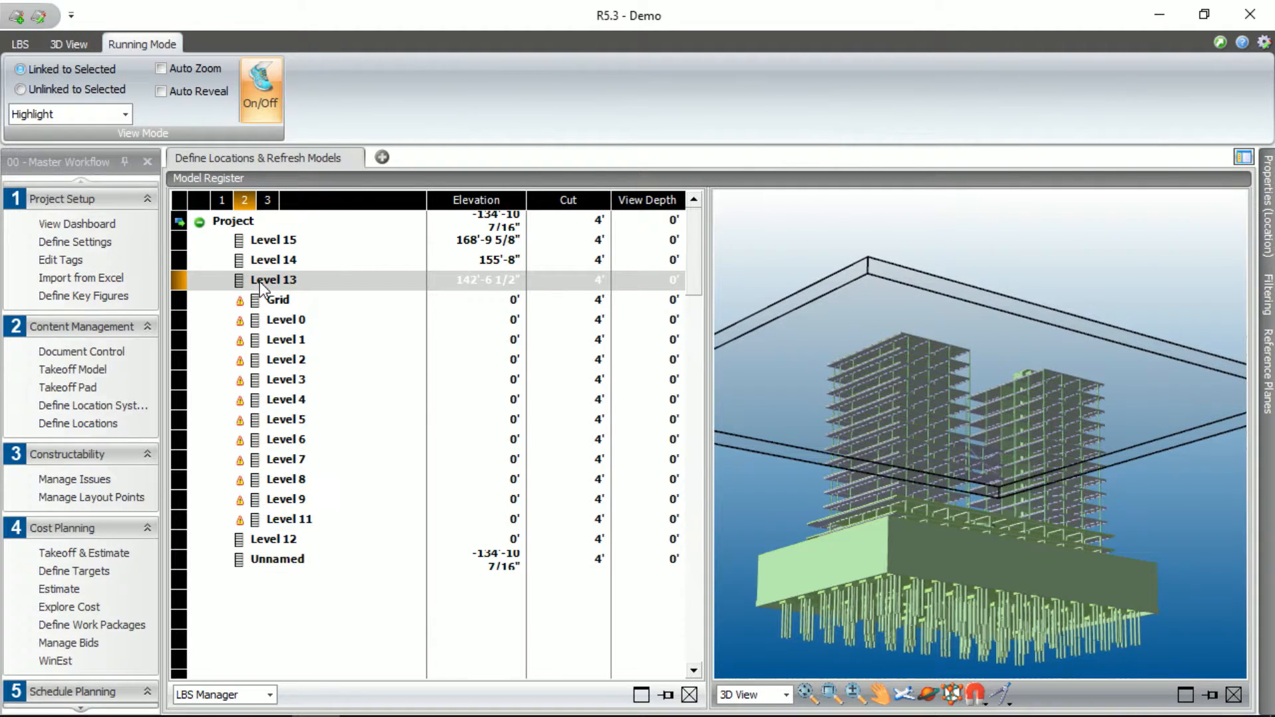
left_click(277, 266)
left_click(281, 247)
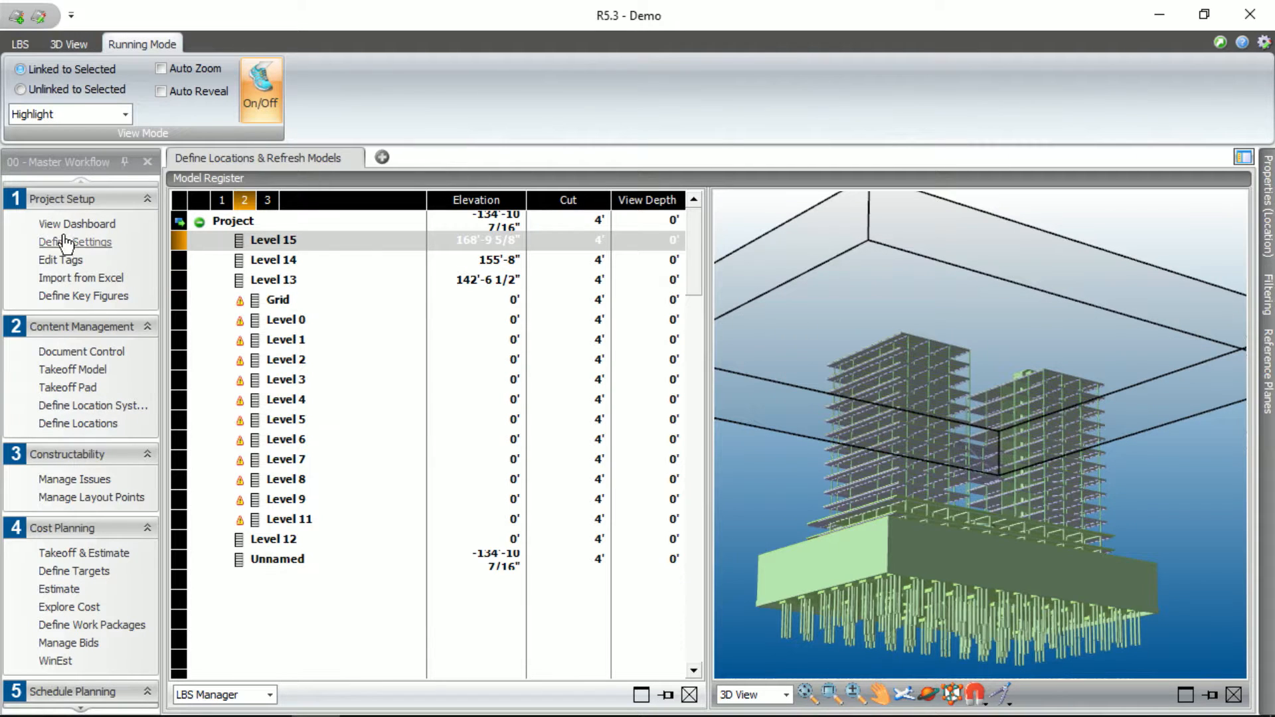
Activate the 03-SUP Superstructure model from the document register under 3D Models
left_click(91, 354)
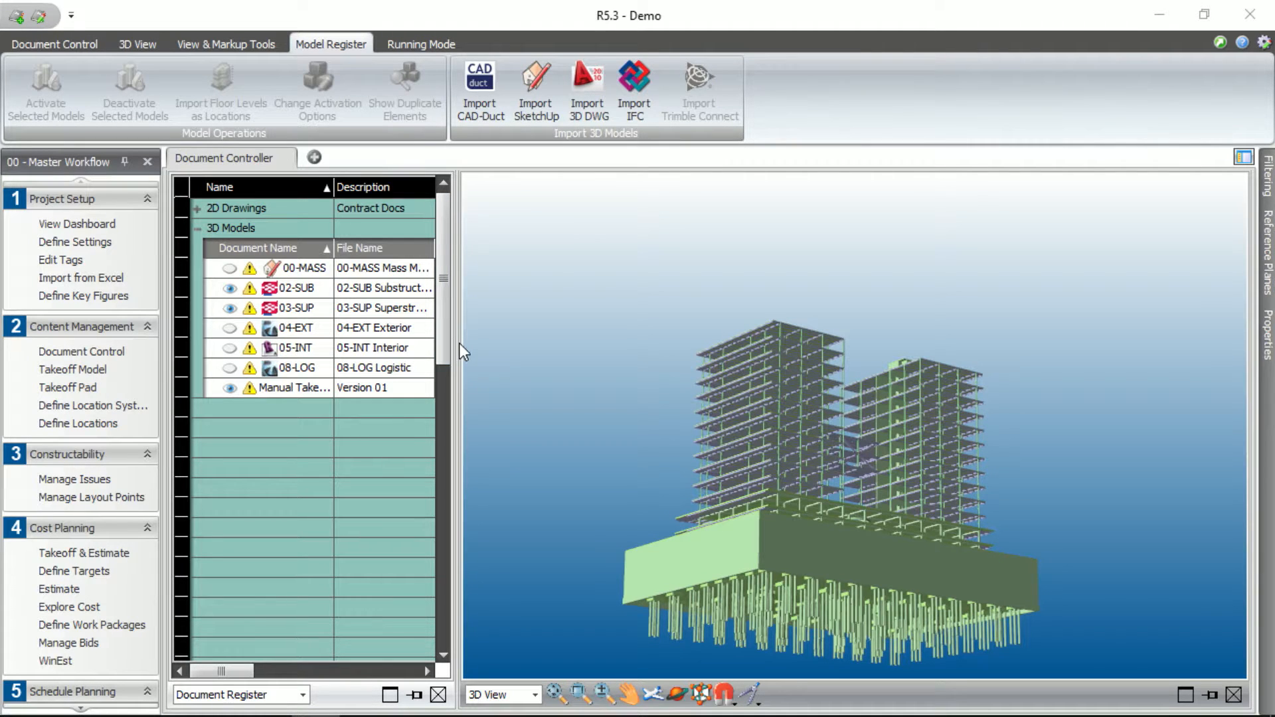
left_click(390, 309)
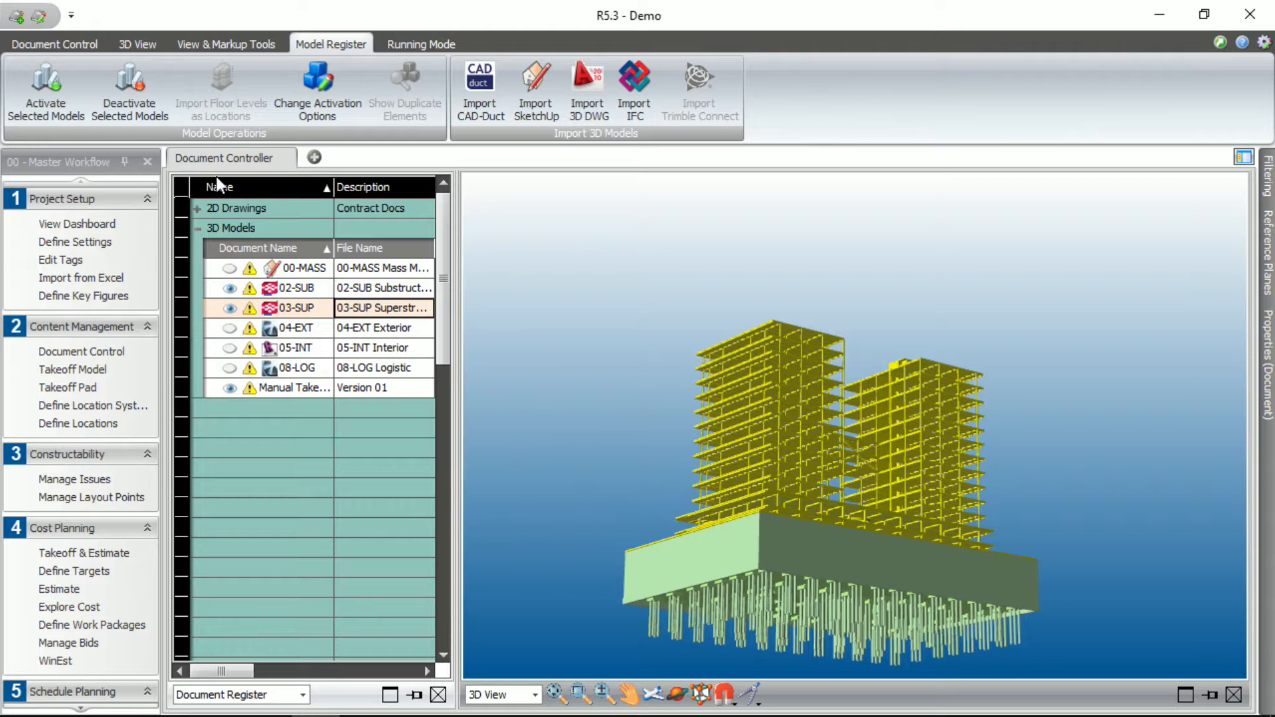
left_click(34, 92)
left_click(542, 425)
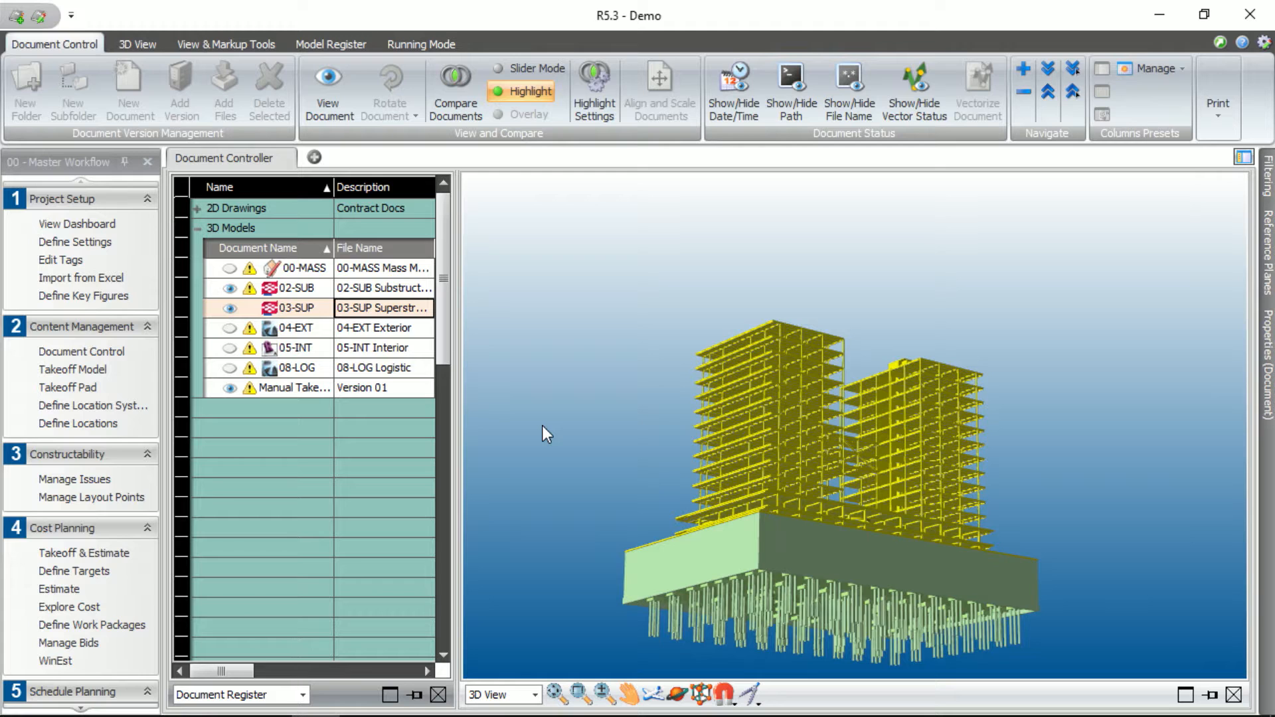
left_click(383, 307)
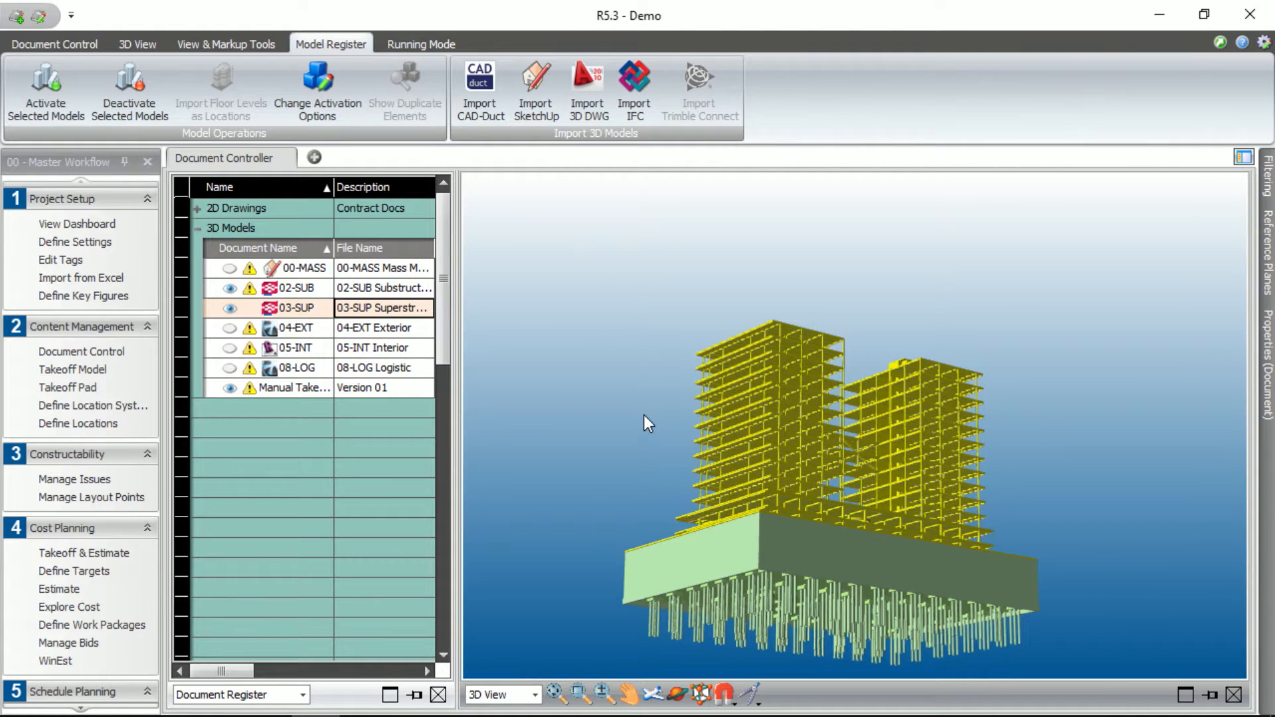
scroll(644, 415, "up", 10)
scroll(625, 414, "down", 2)
left_click(535, 403)
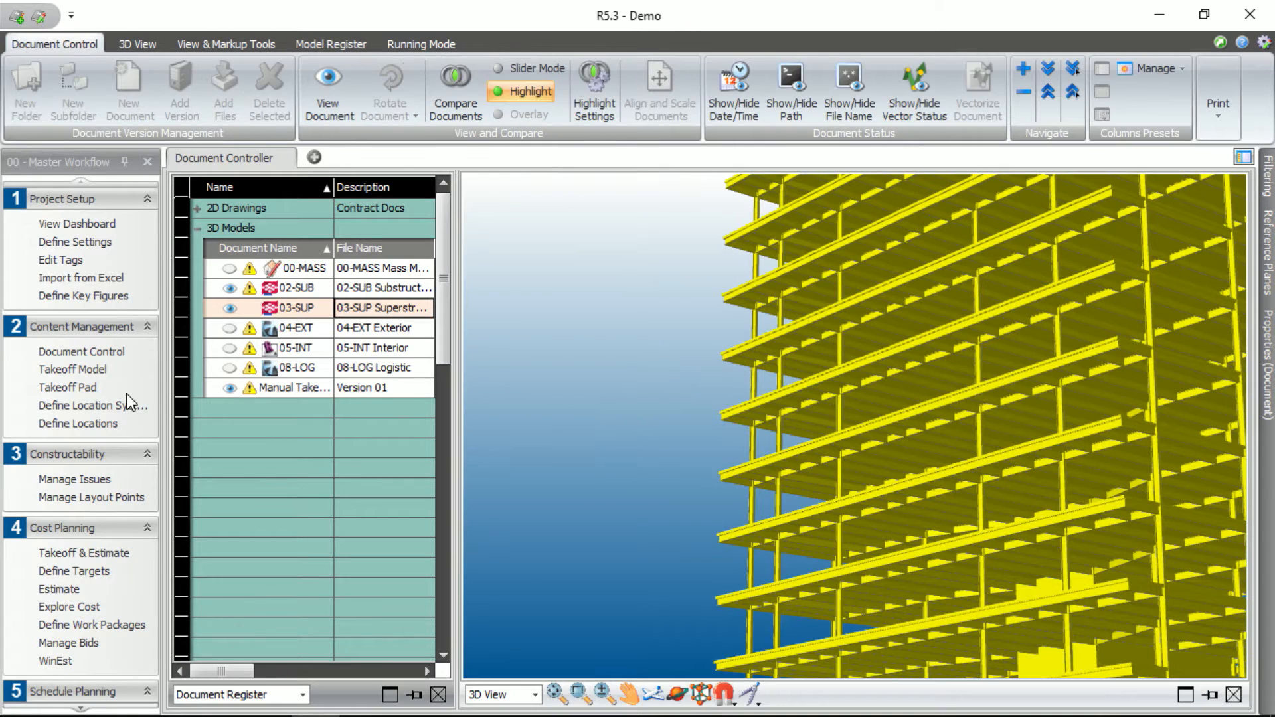
Reopen the location definitions, expand Project, and check which 3D elements are assigned to Levels 15, 14 and 13
left_click(96, 423)
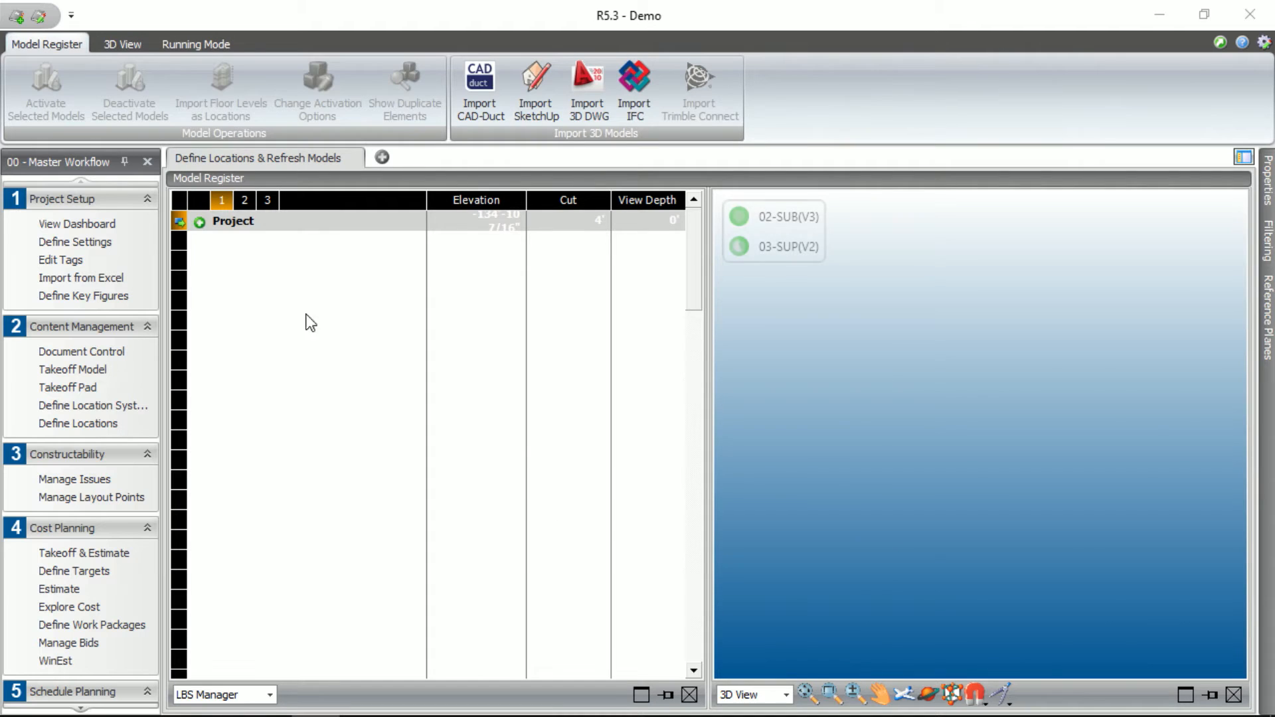
left_click(201, 223)
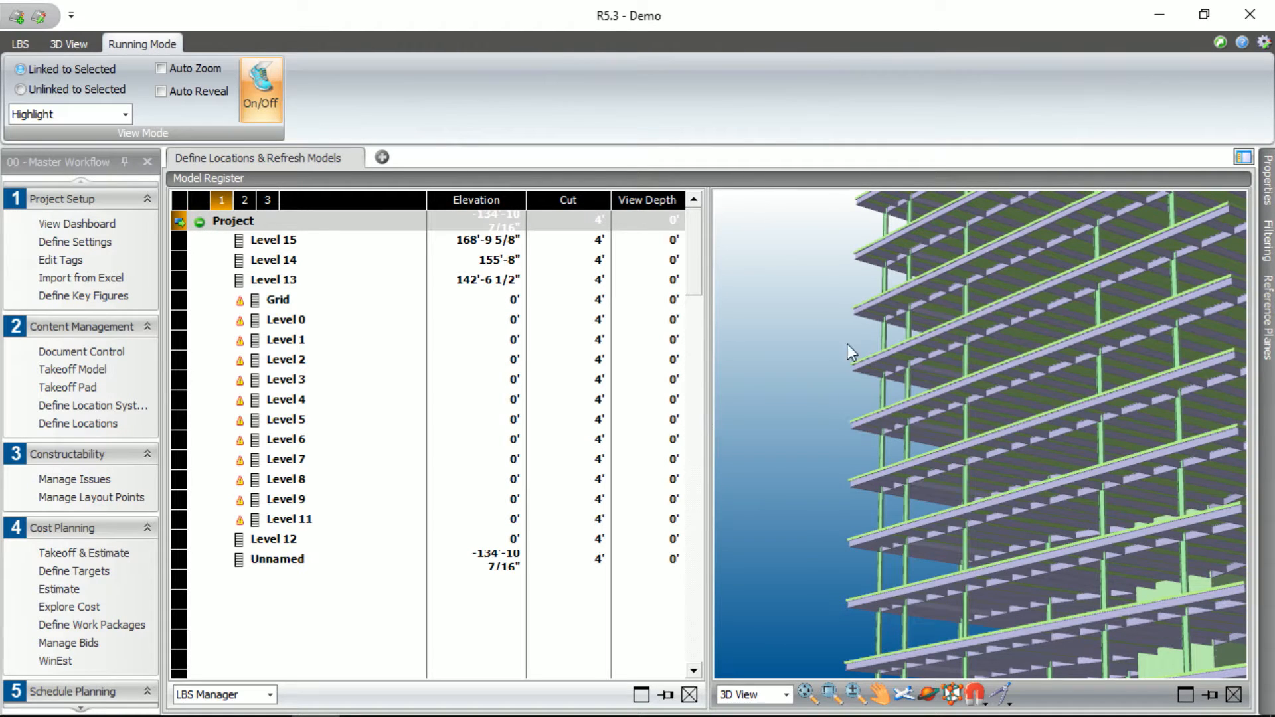
scroll(804, 316, "up", 5)
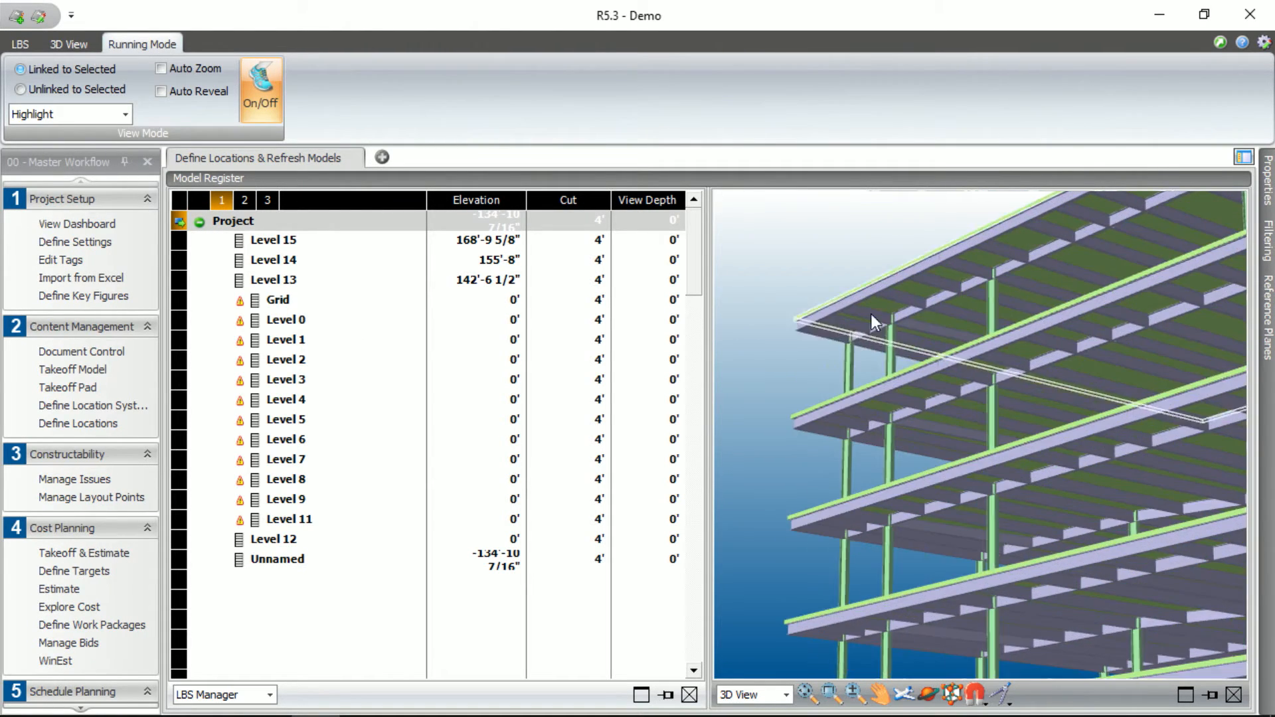
left_click(278, 239)
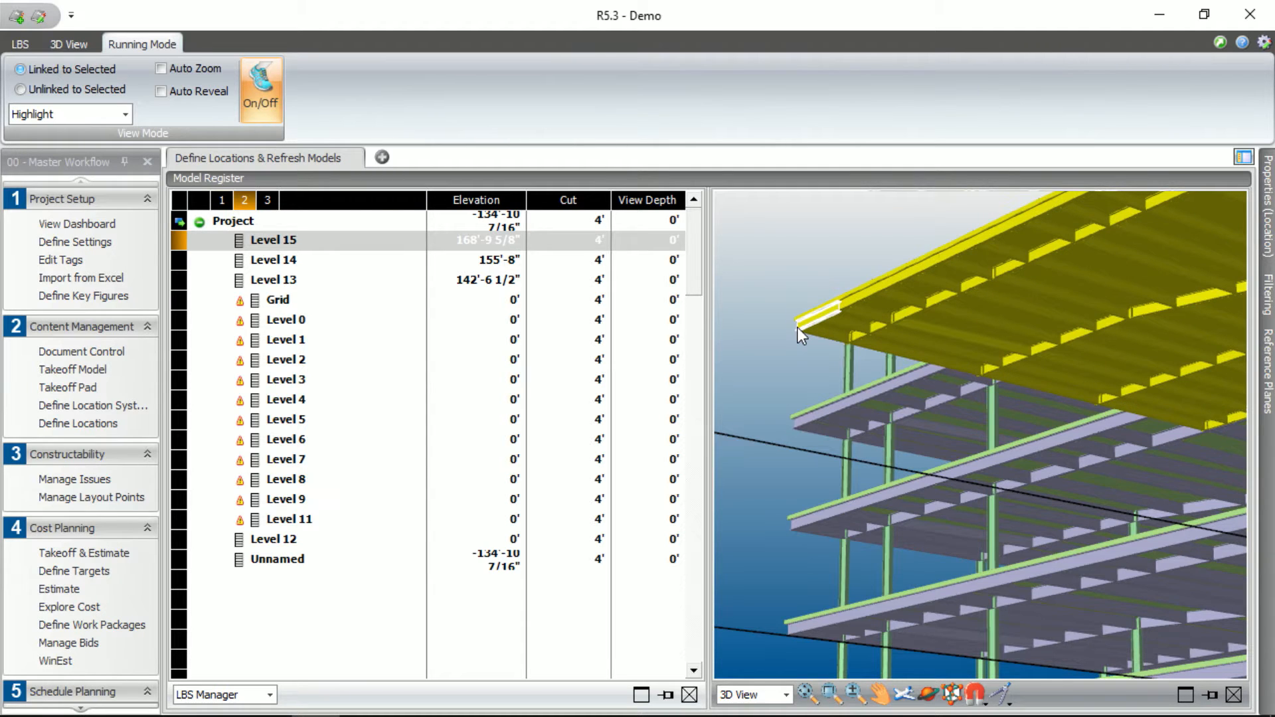
left_click(279, 263)
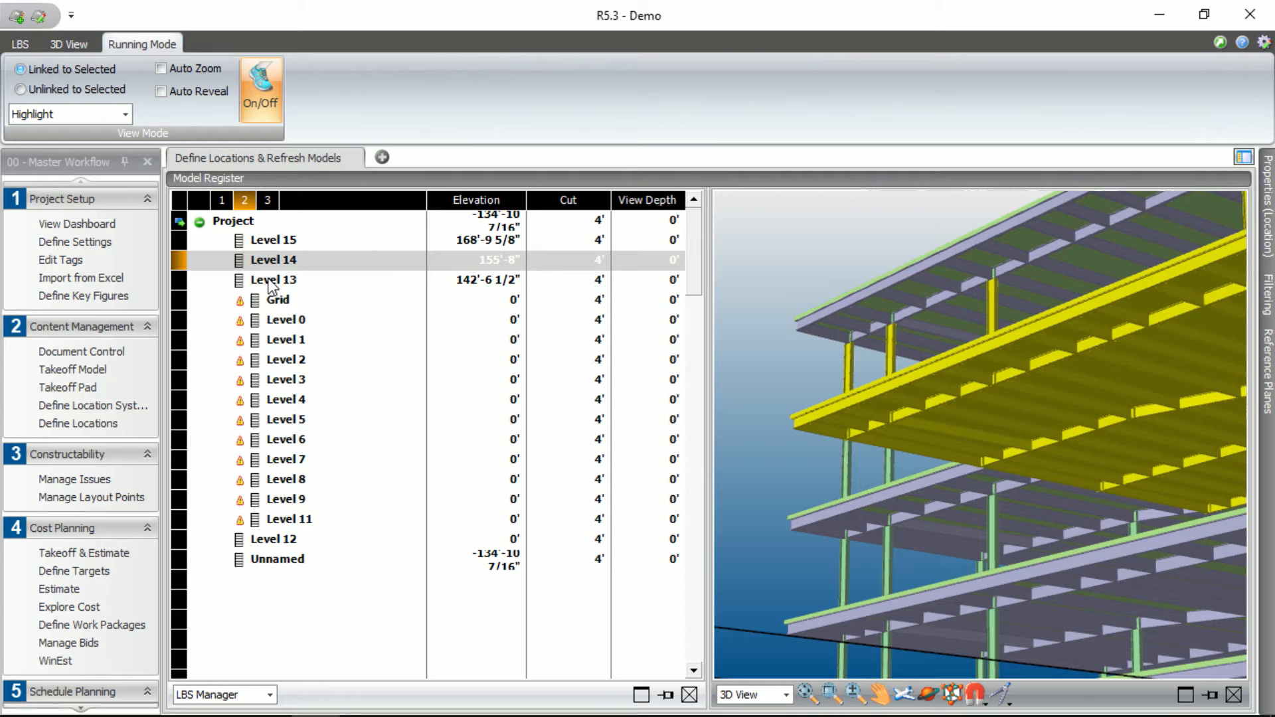
left_click(272, 286)
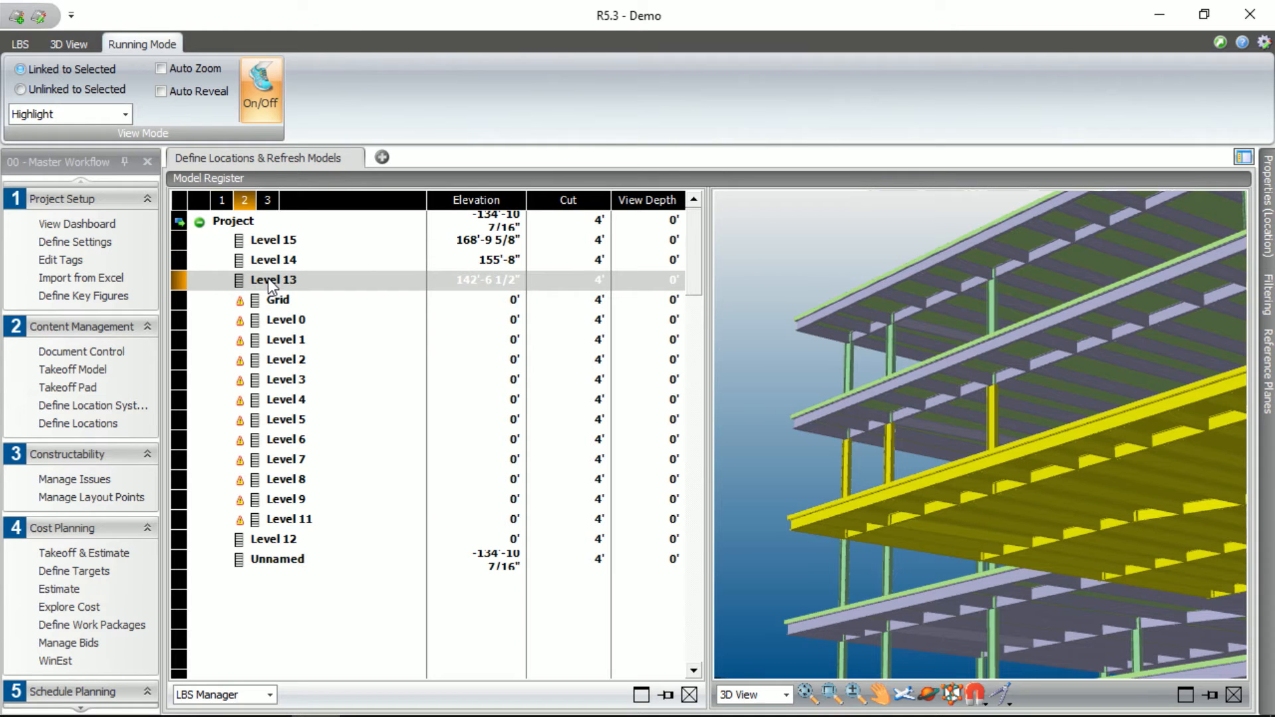